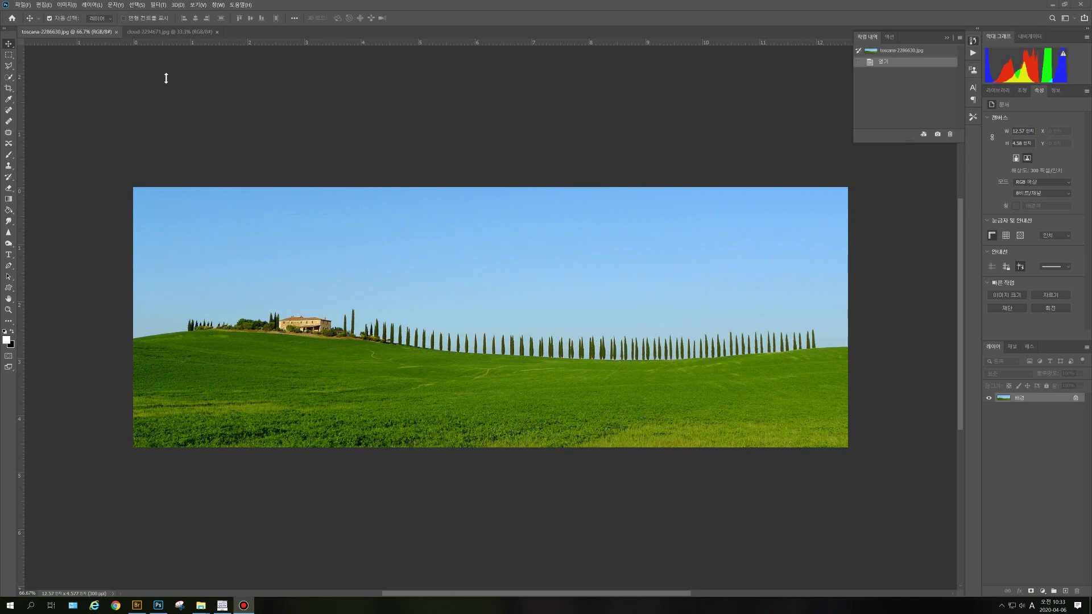
Step: Look at the cloud photo, return to the toscana landscape image and unlock its background layer
click(153, 33)
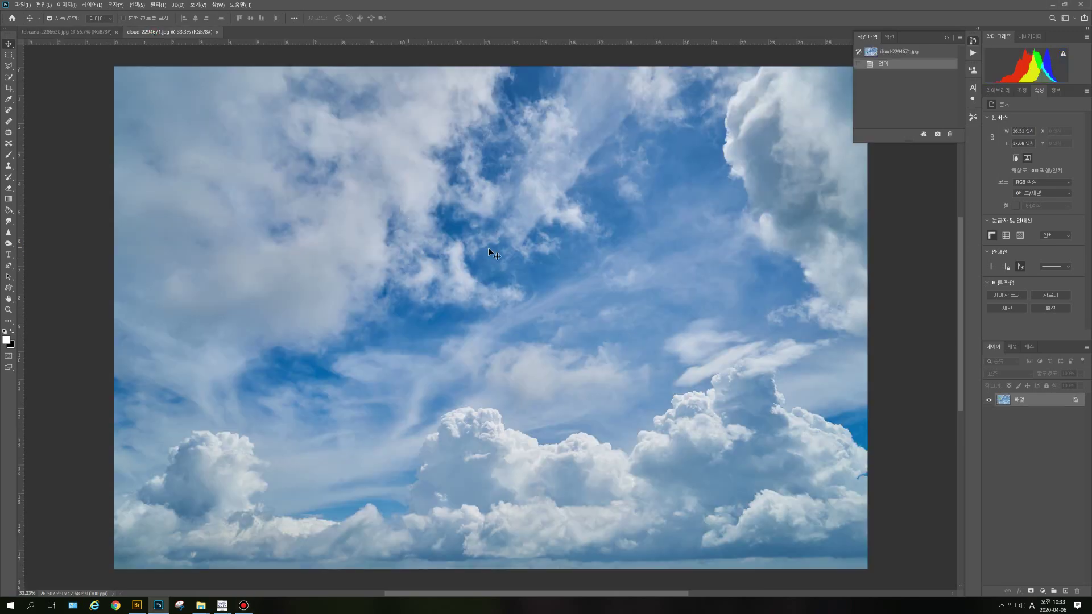
click(83, 31)
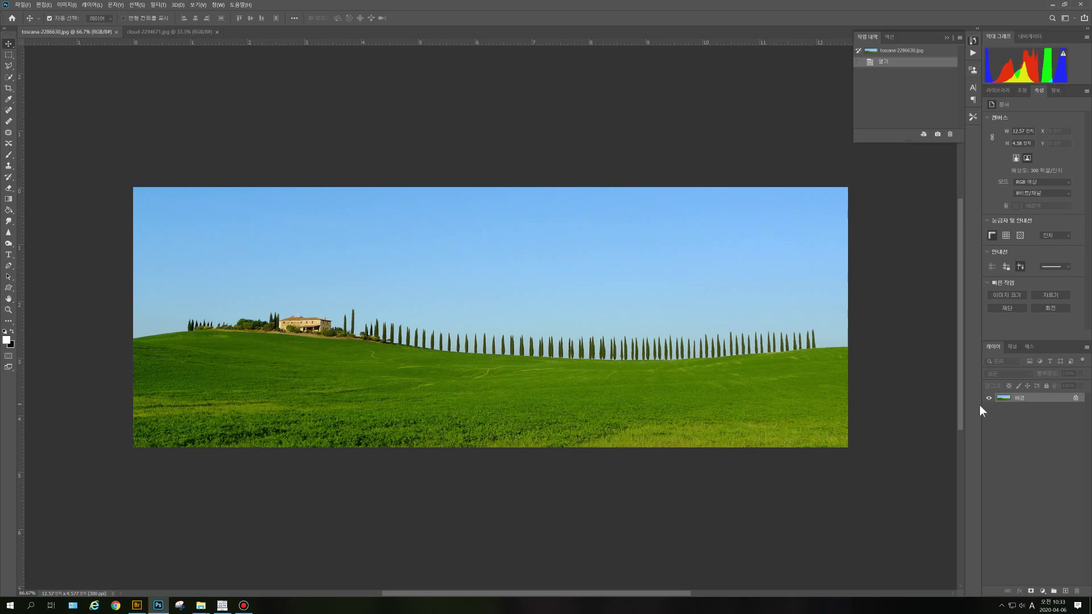
click(1076, 399)
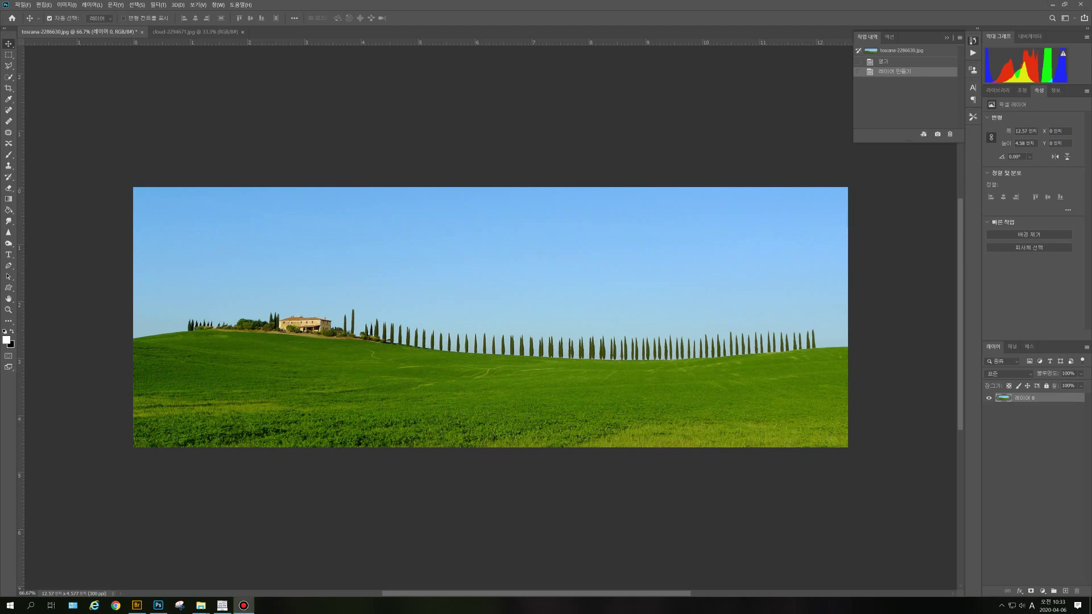
Step: Open the landscape layer's blending options and set Blend If to the Blue channel
click(1046, 399)
right_click(1046, 398)
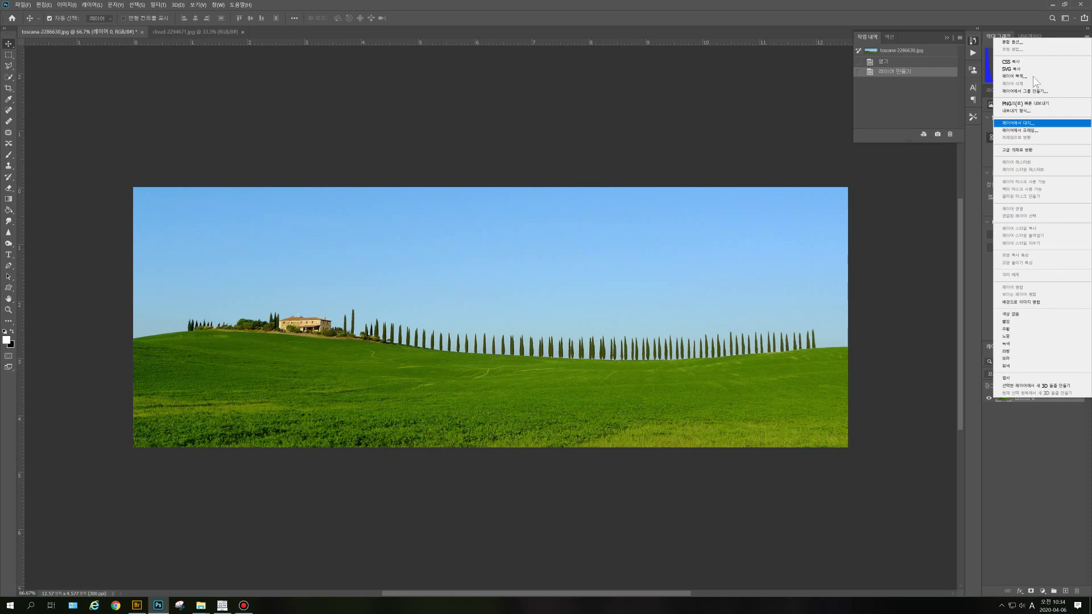
click(1034, 442)
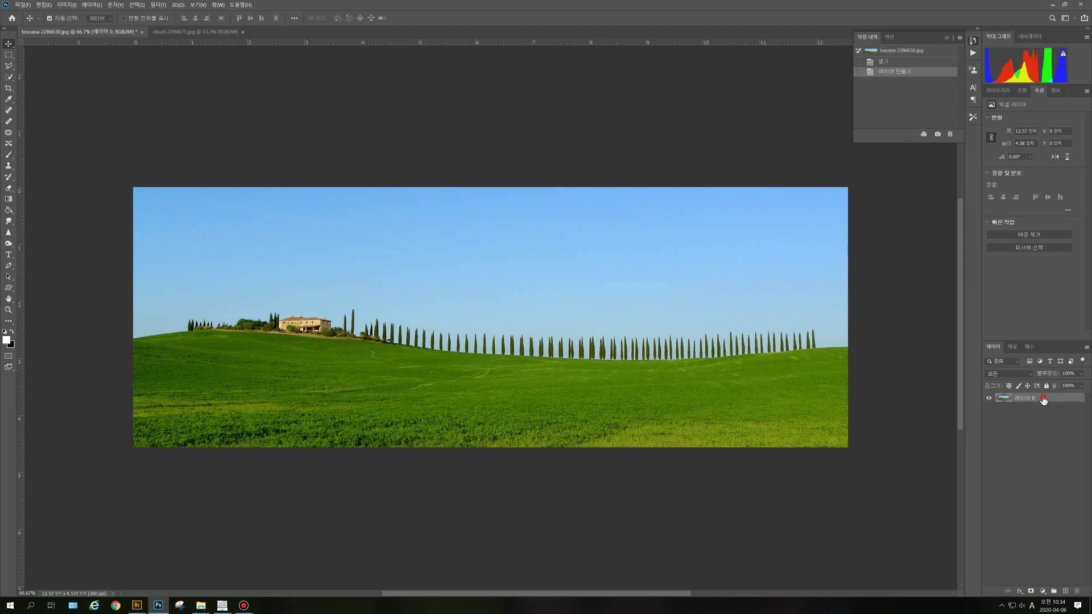
key(space)
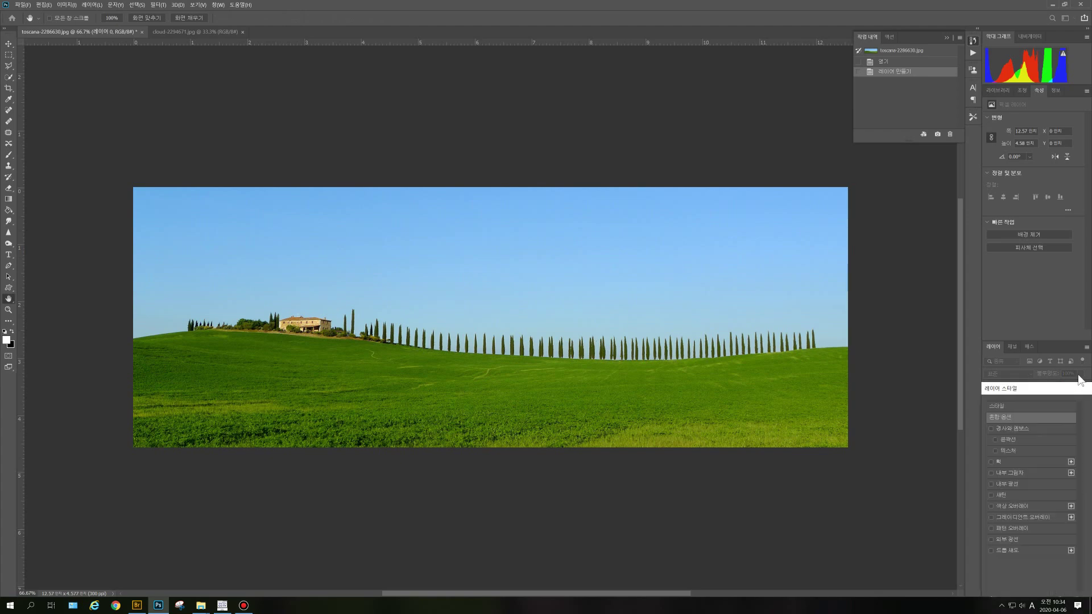
double_click(1053, 398)
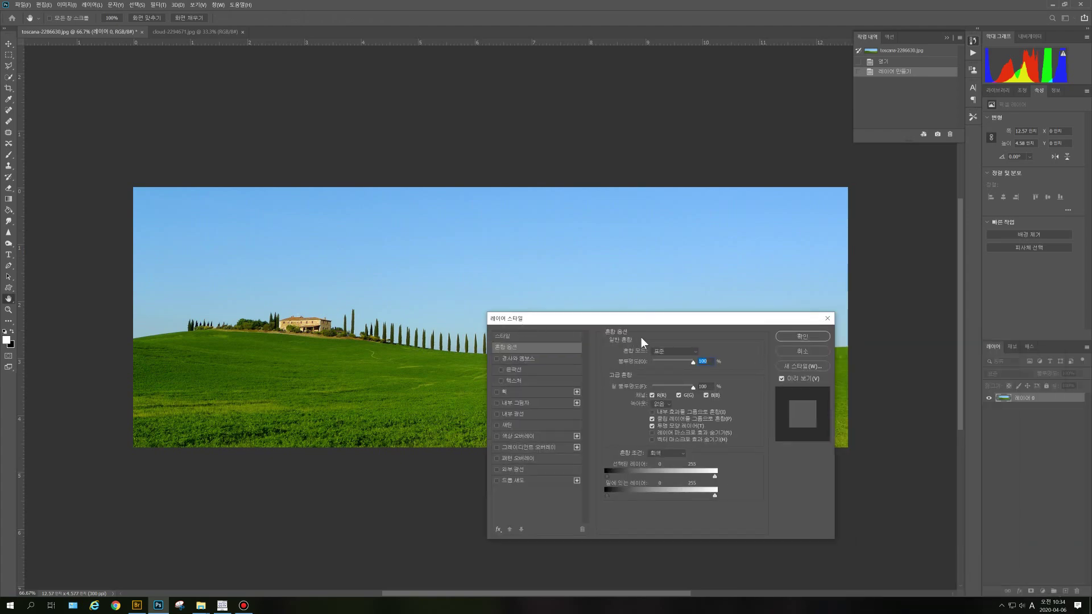
drag(684, 320, 687, 307)
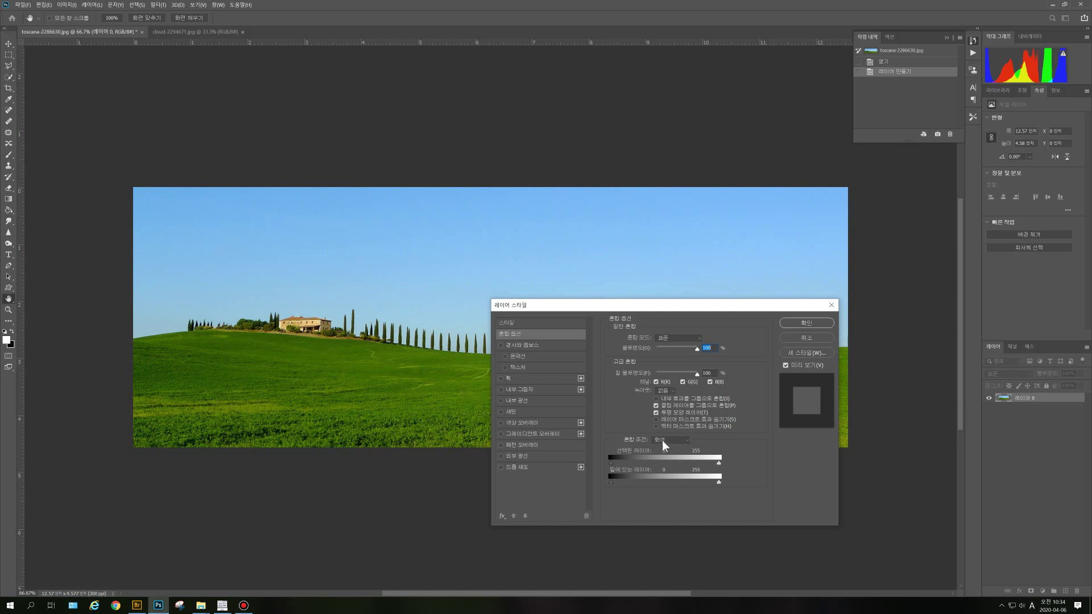
click(687, 439)
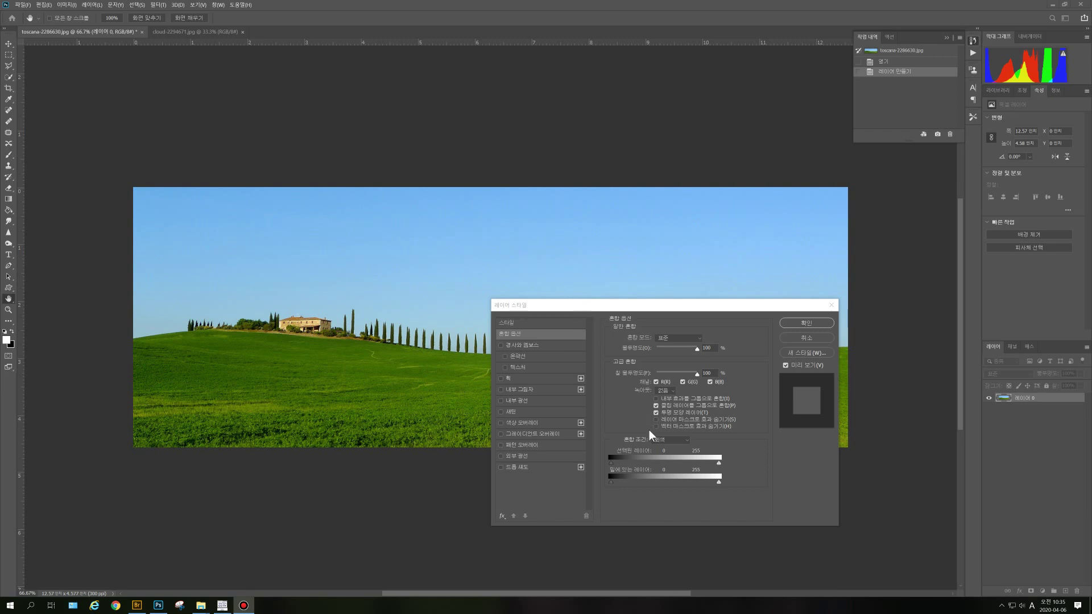
click(686, 441)
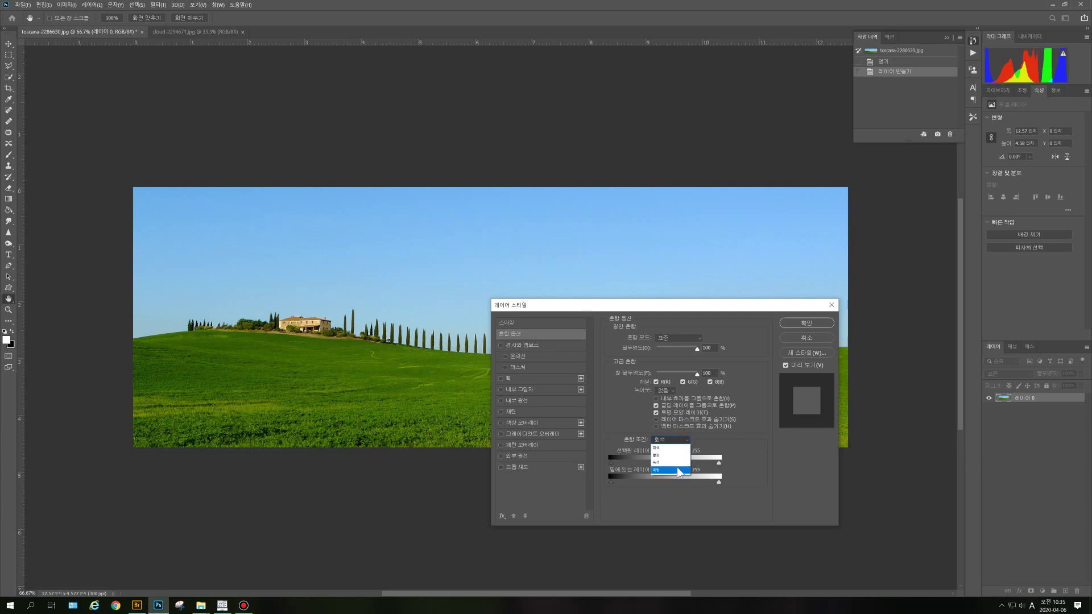
click(678, 469)
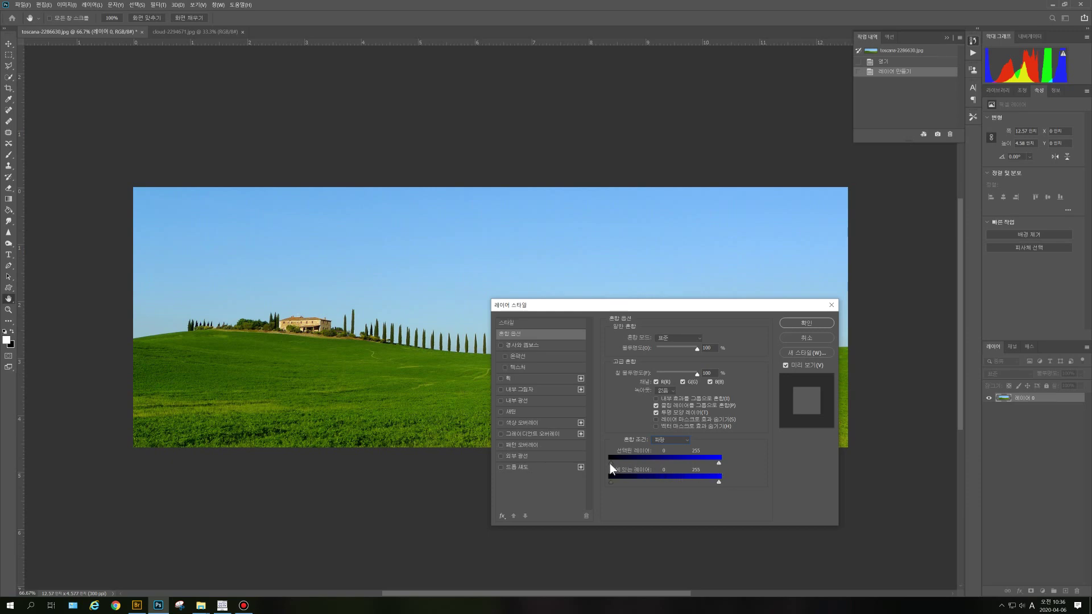
Step: Test This Layer's black and white Blend If sliders on the landscape, returning them to 0 and 255
drag(610, 463, 661, 465)
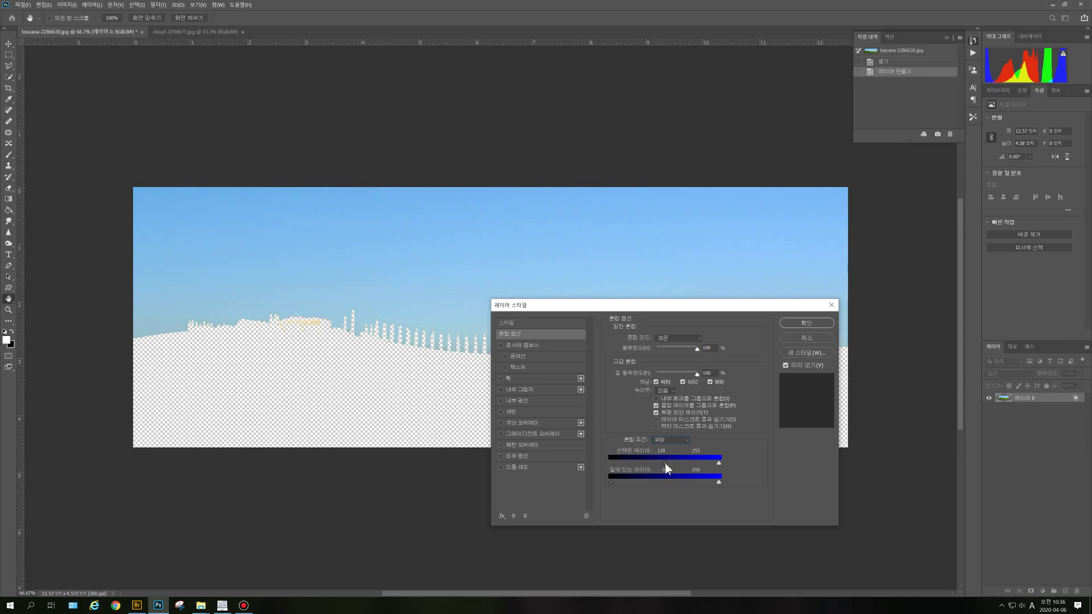
drag(664, 463, 610, 462)
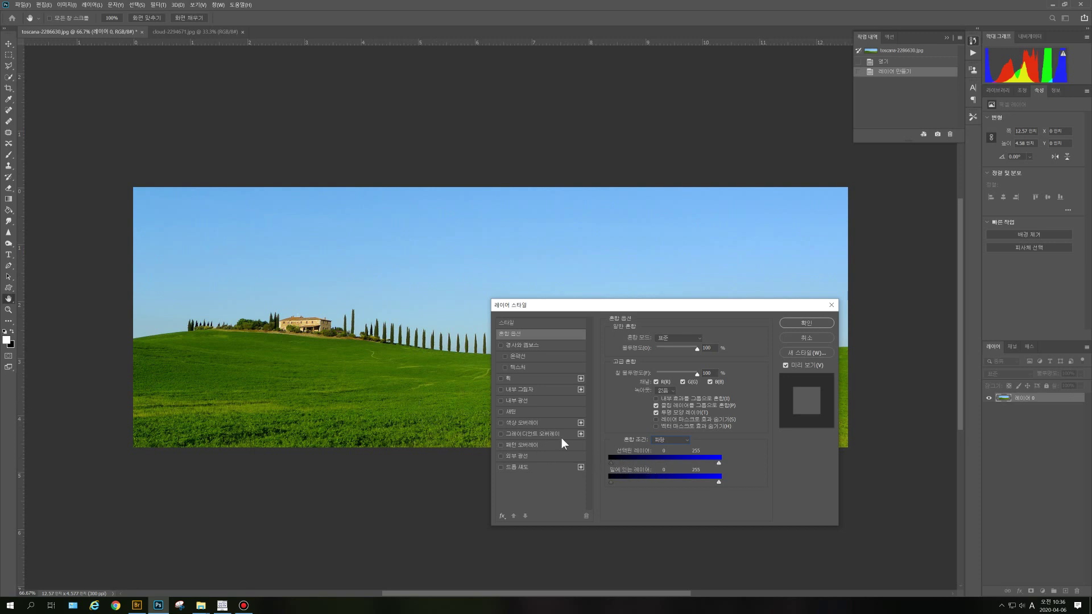
drag(719, 463, 691, 463)
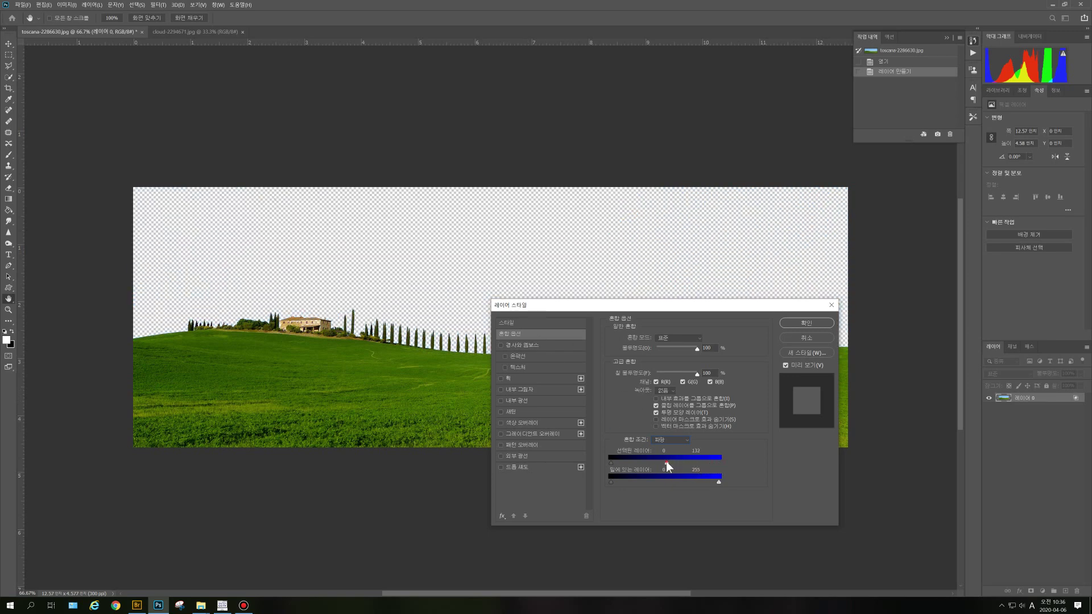
drag(668, 463, 717, 469)
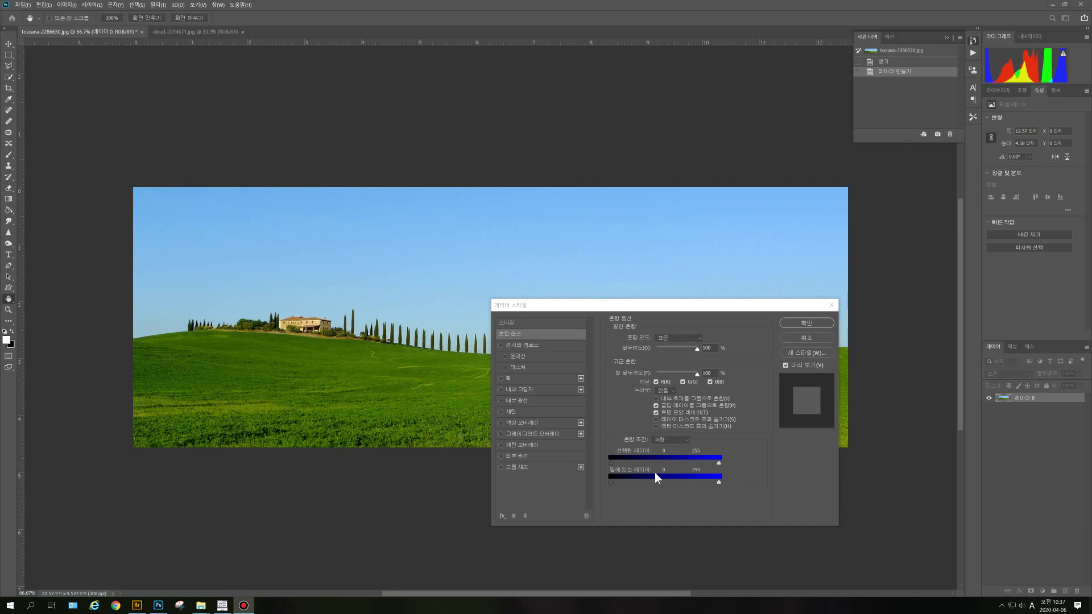
click(719, 465)
click(718, 466)
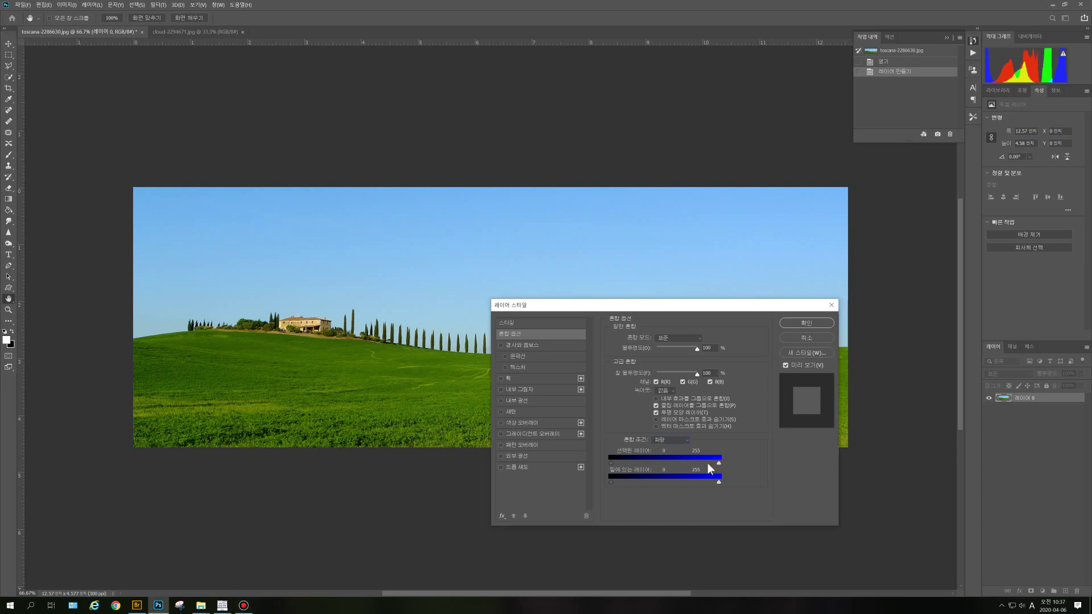
Step: Hide the blue sky by lowering This Layer's white slider to about 174, split that slider for a softer edge, and apply the layer style
drag(719, 464, 697, 461)
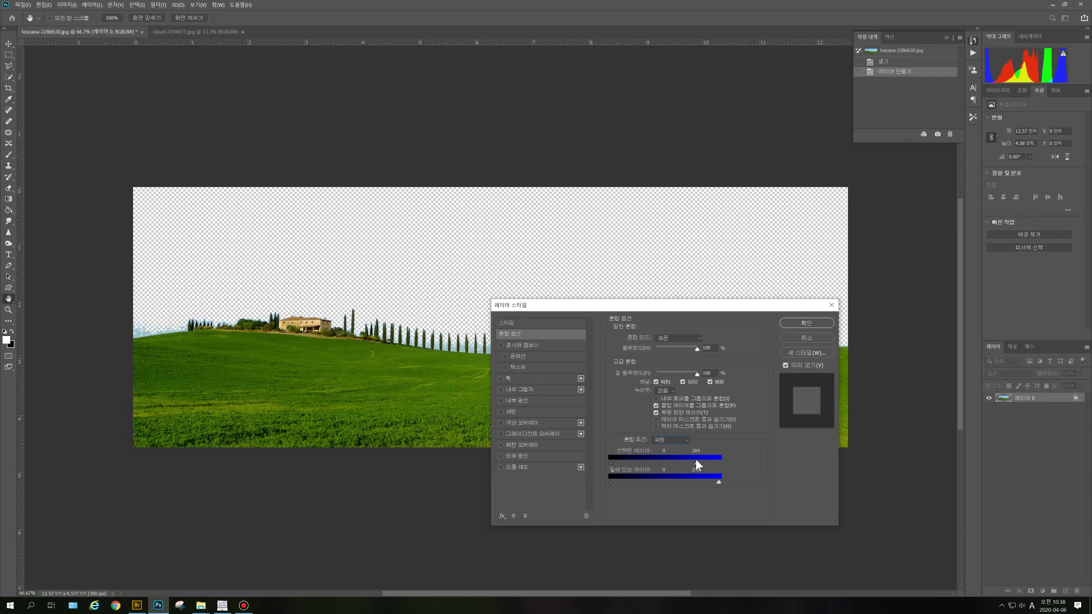
drag(747, 309, 706, 390)
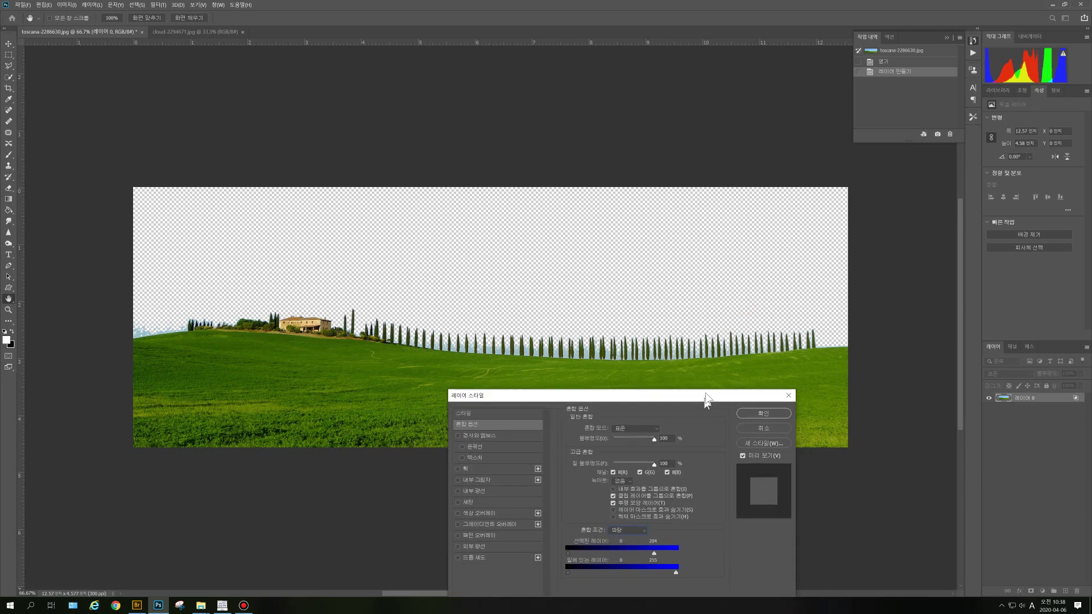
drag(657, 546, 650, 545)
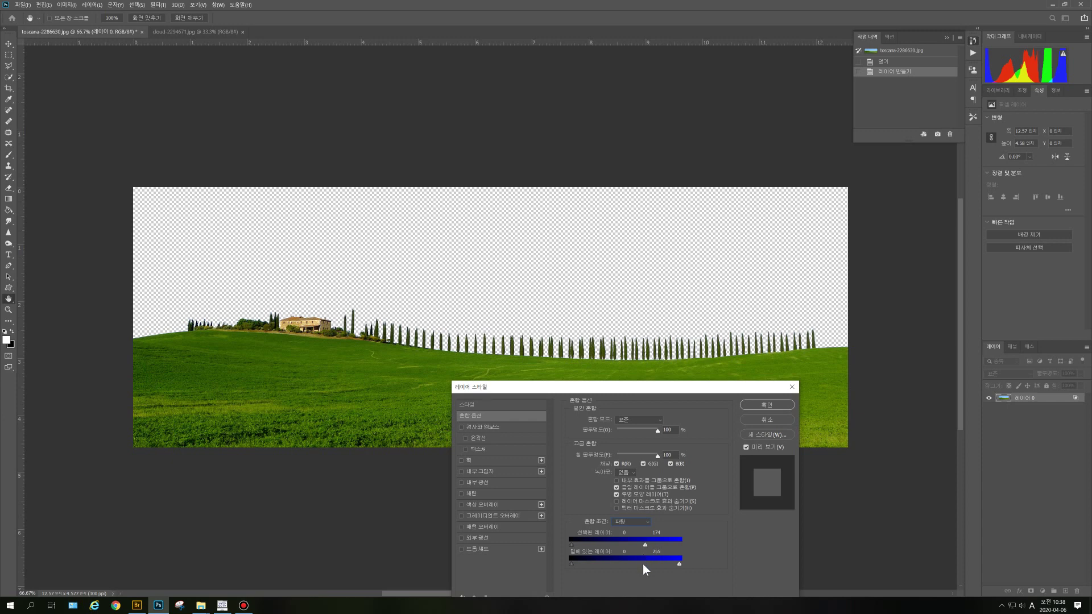
key(alt)
drag(640, 541, 640, 545)
click(775, 404)
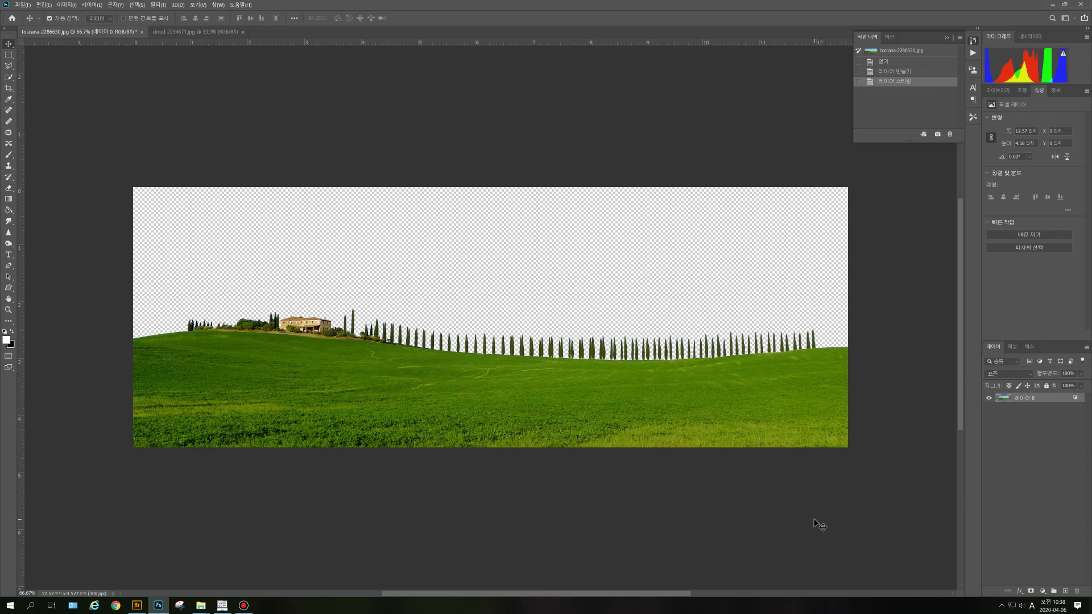
Step: Load the landscape layer's outline as a selection to test what it covers, and deselect it
key(ctrl)
ctrl+click(1008, 399)
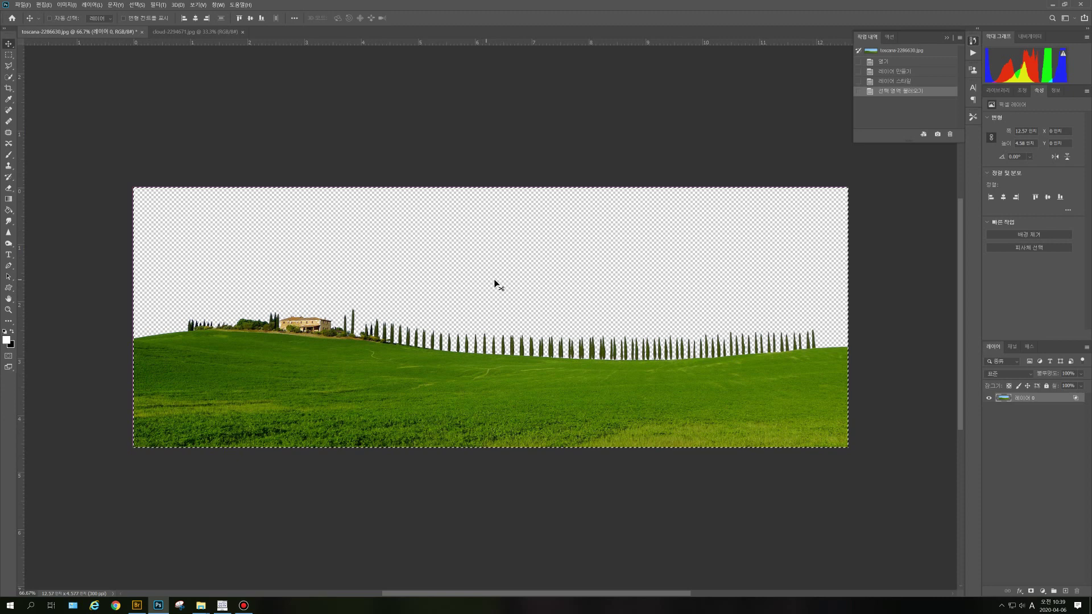
key(ctrl+d)
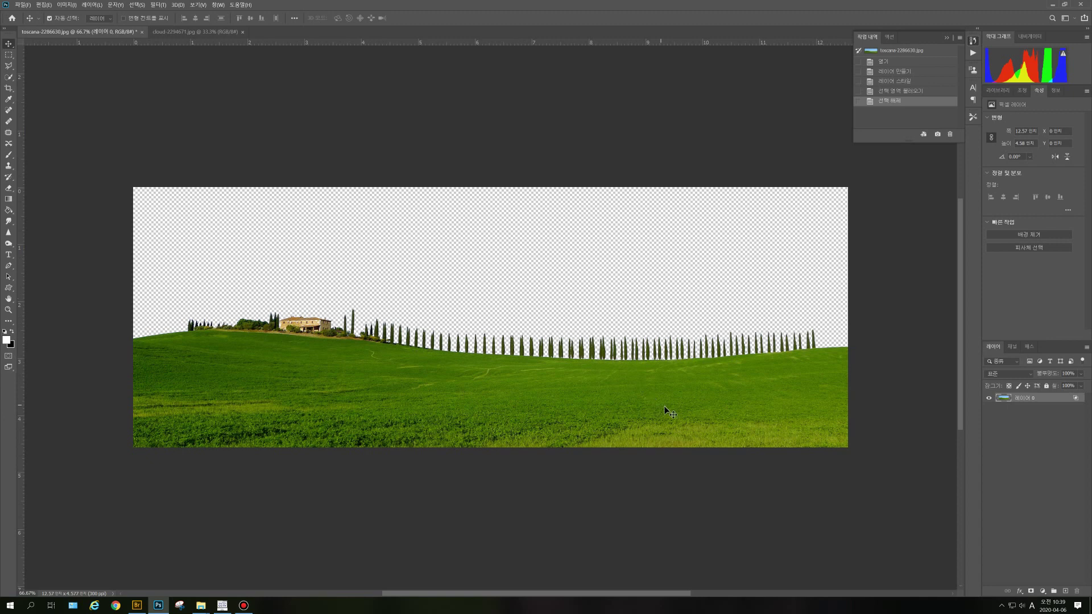
Step: Try converting the landscape layer to a smart object and loading its outline as a selection, and roll the history back to before the conversion
right_click(1023, 399)
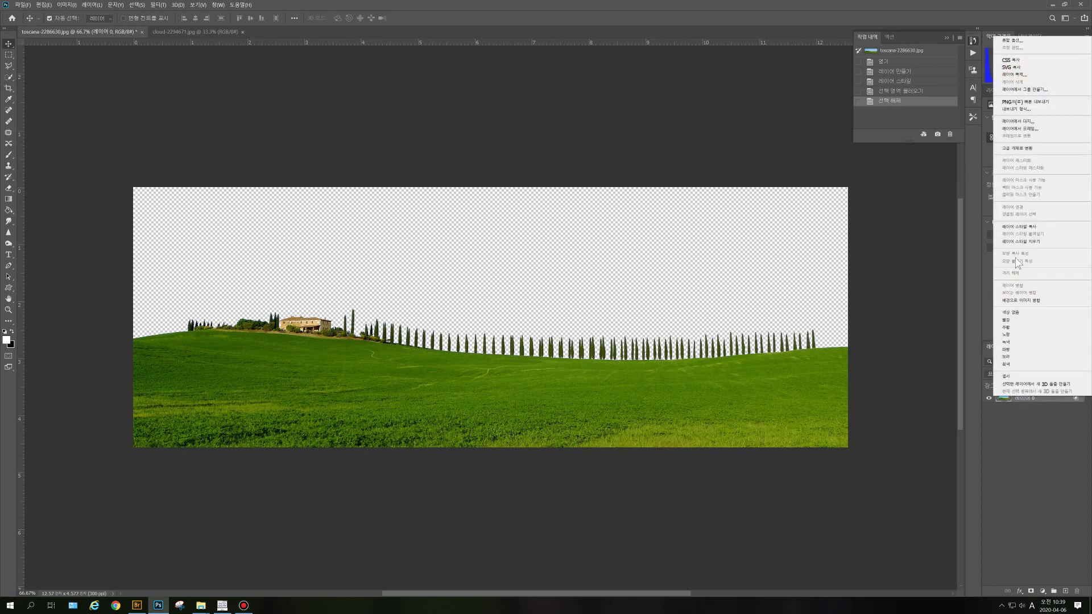
click(1037, 149)
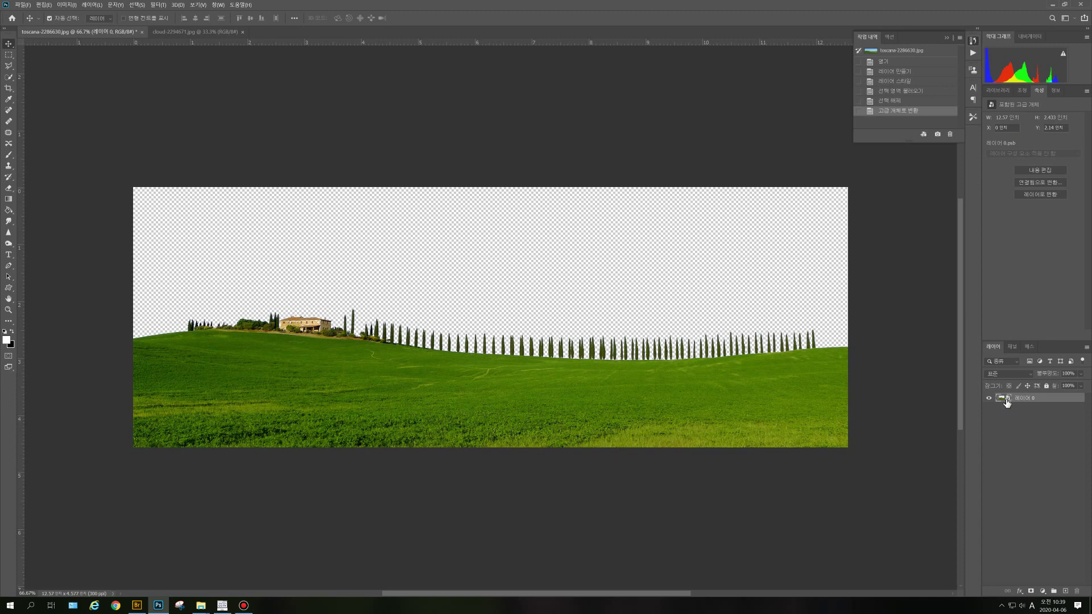
key(ctrl)
ctrl+click(1002, 399)
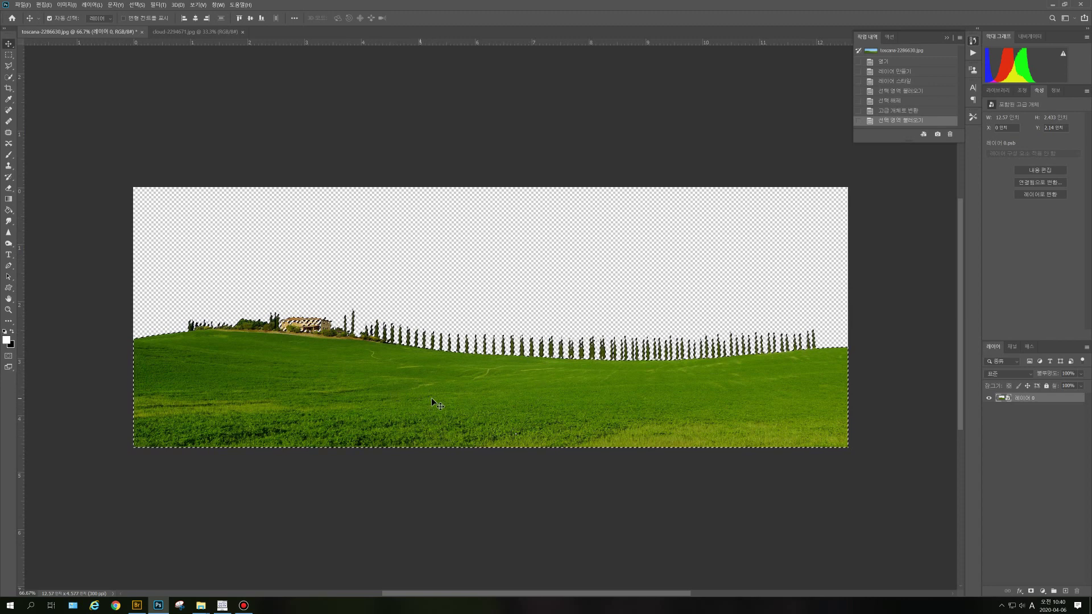
key(ctrl)
key(ctrl+d)
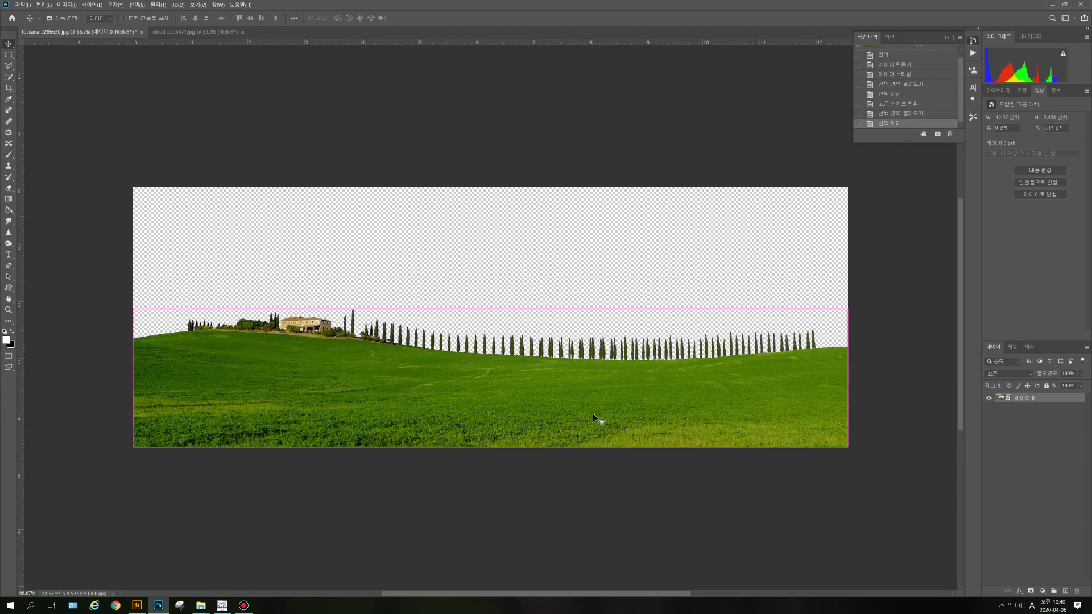
click(895, 95)
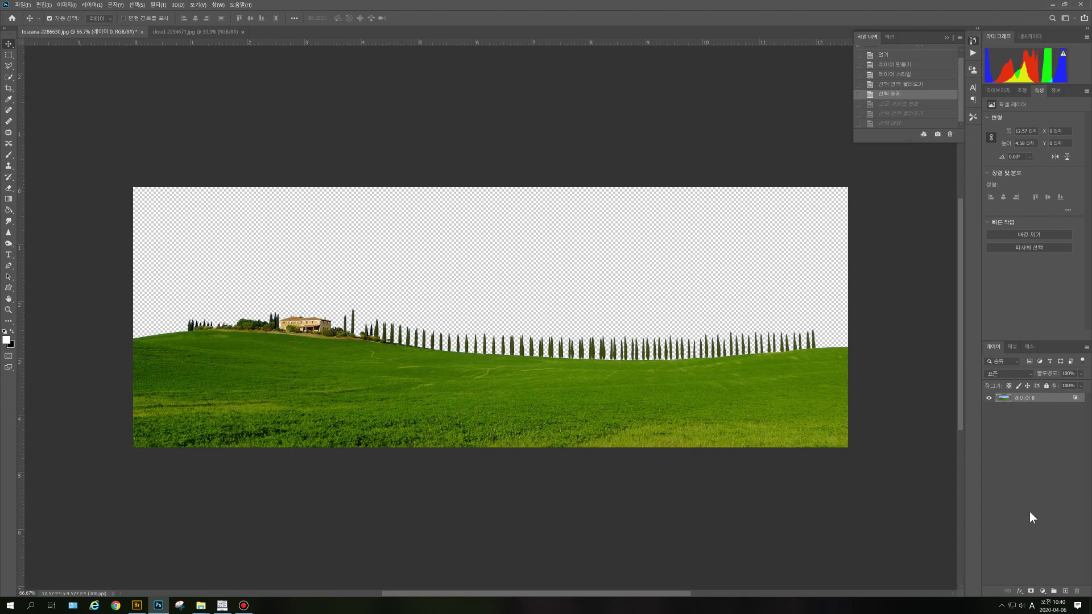
Step: Add a near-black (#050505) solid color fill layer and place it beneath the landscape layer
click(1044, 594)
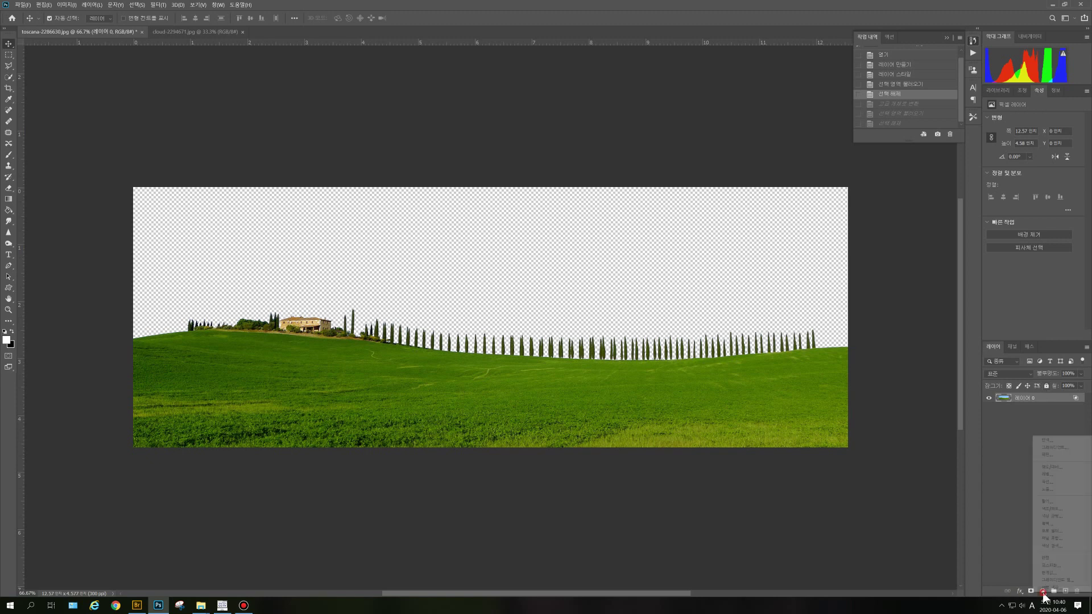
click(1046, 440)
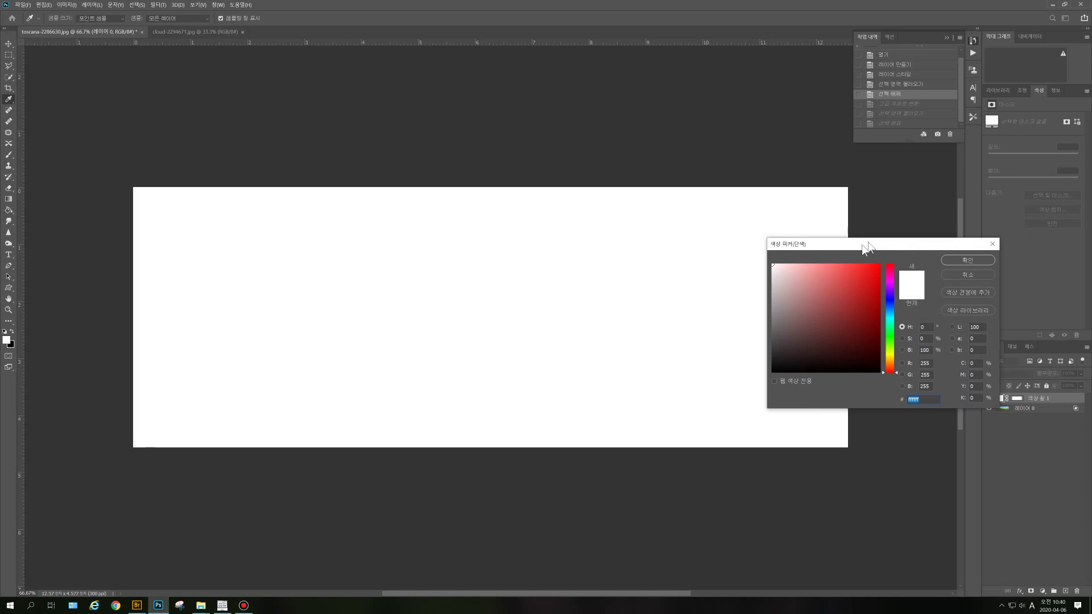
drag(893, 242, 791, 205)
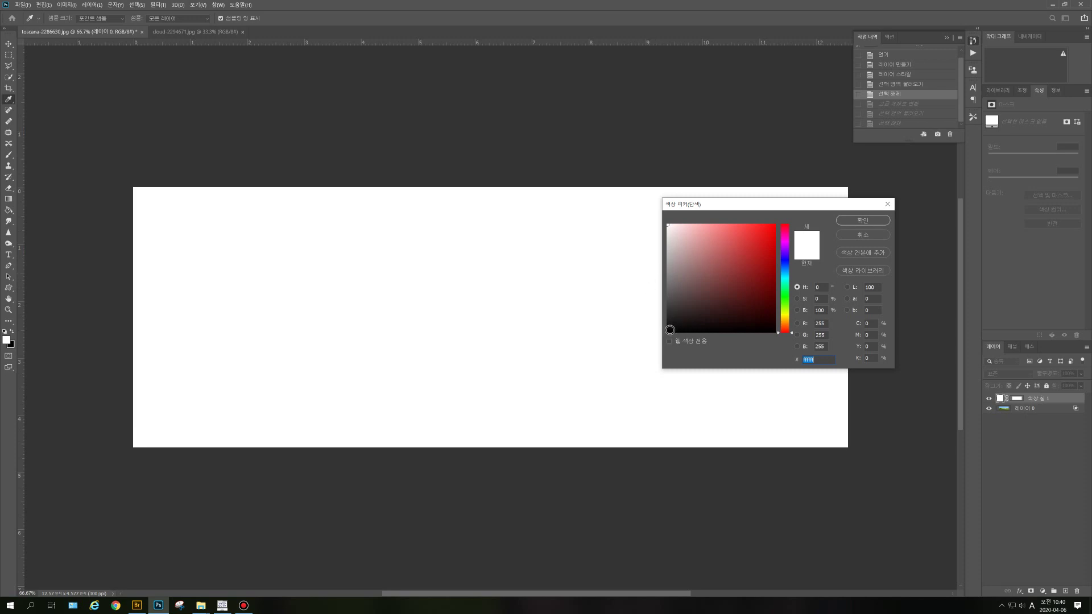
click(670, 330)
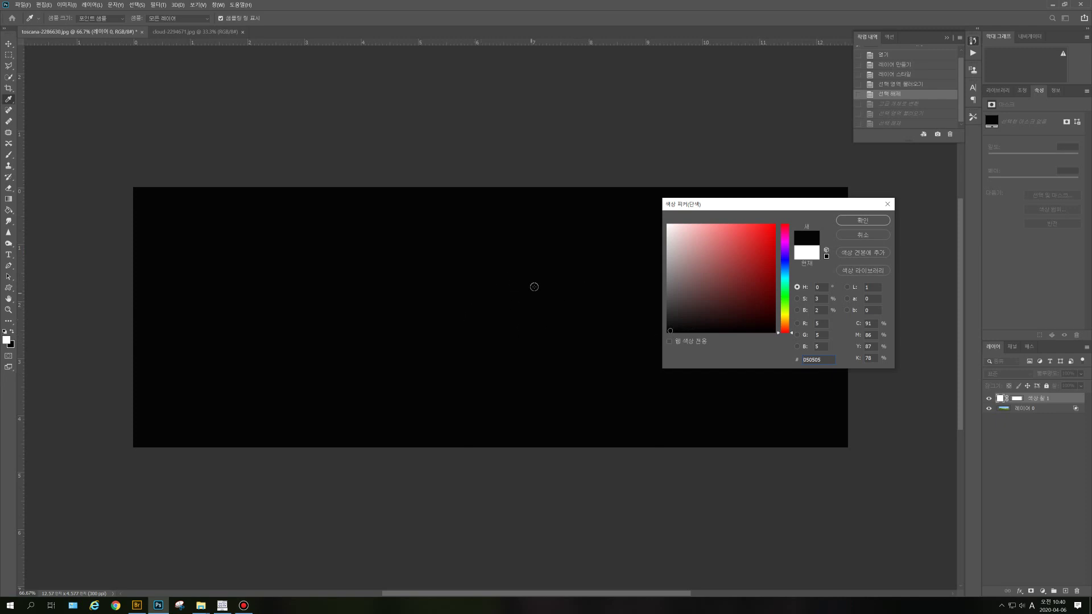
click(876, 220)
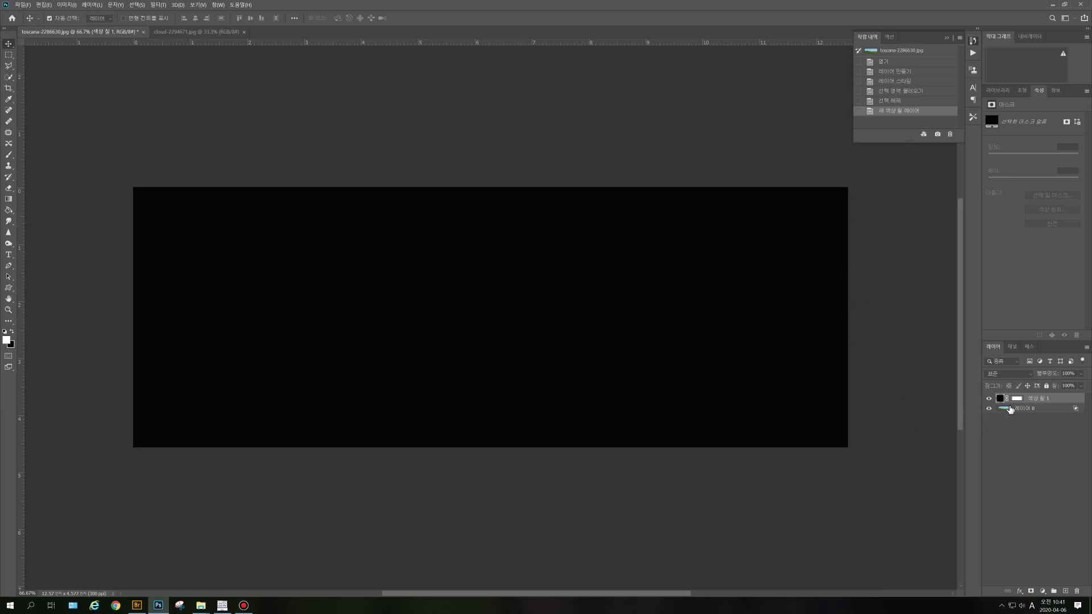
drag(1055, 402, 1056, 420)
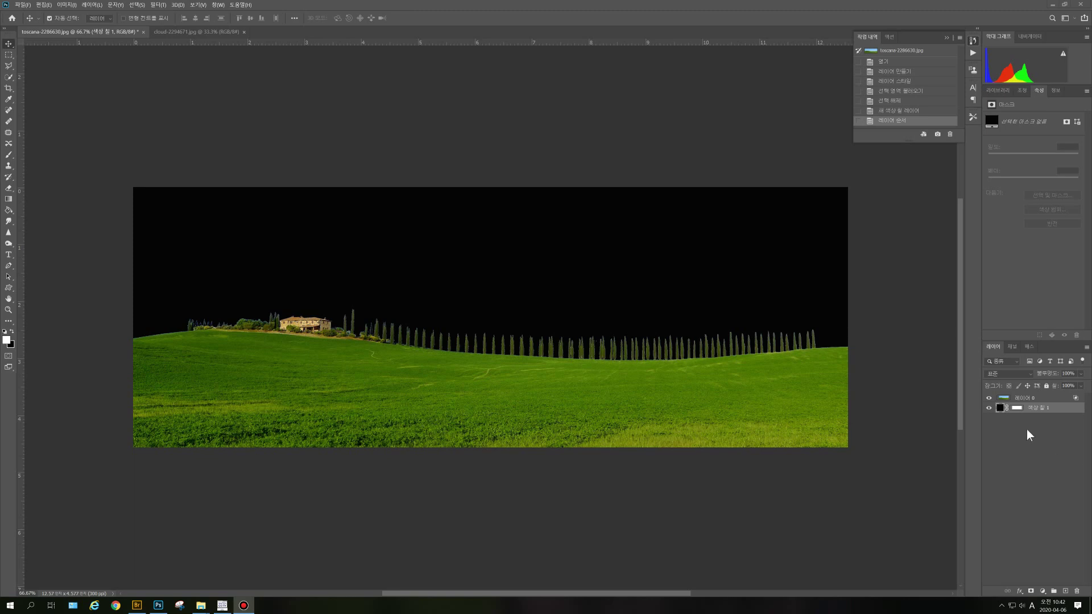
Step: Duplicate the landscape layer above the original
click(1043, 398)
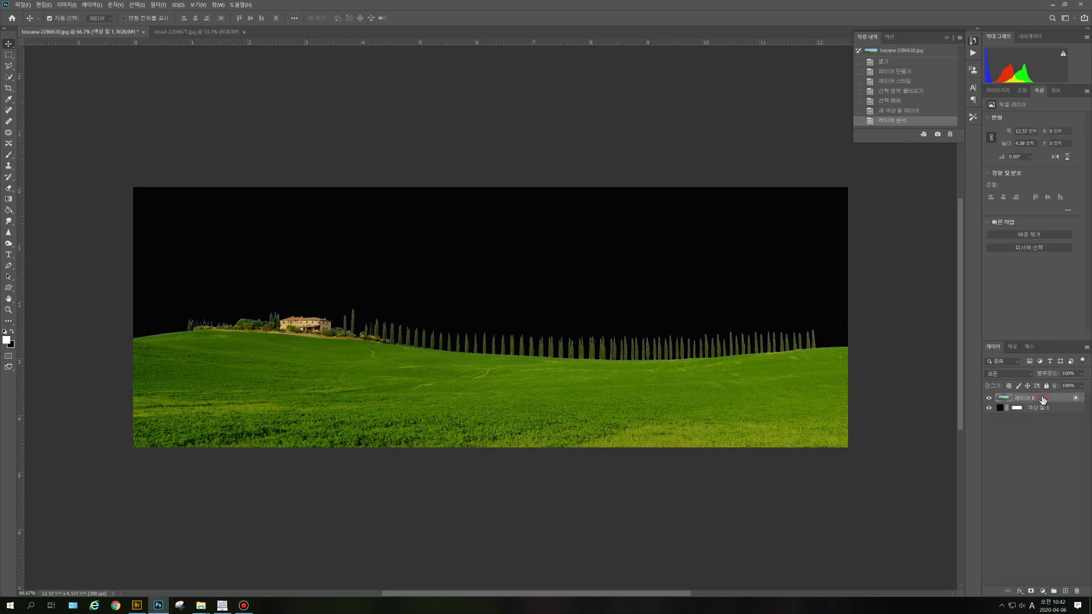
drag(1047, 400, 1067, 592)
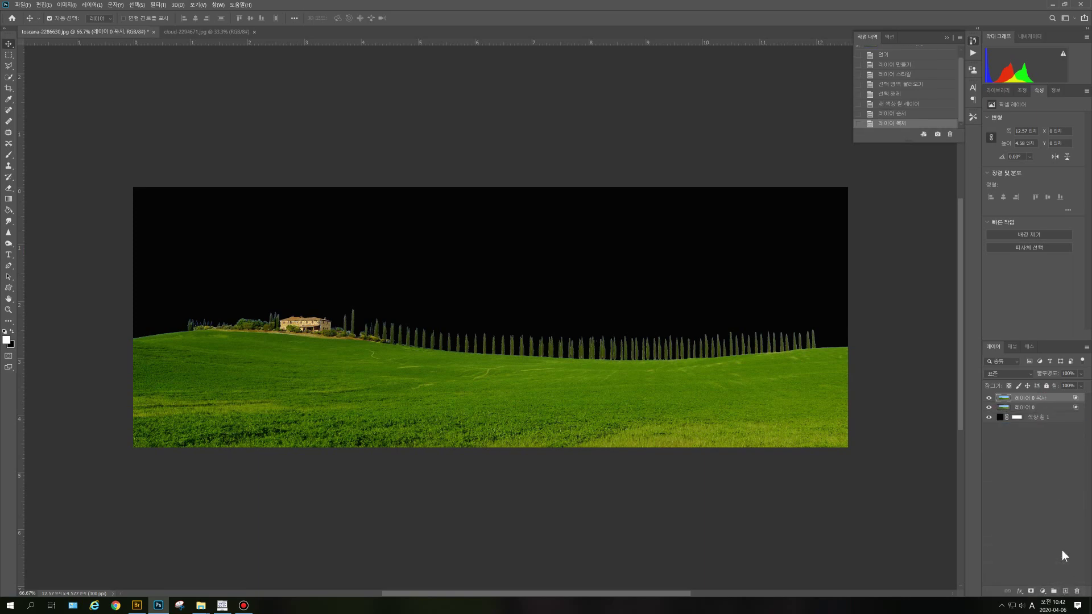
Step: Reset the duplicate landscape layer's blue-channel Blend If range to 0–255 in its blending options
double_click(1051, 401)
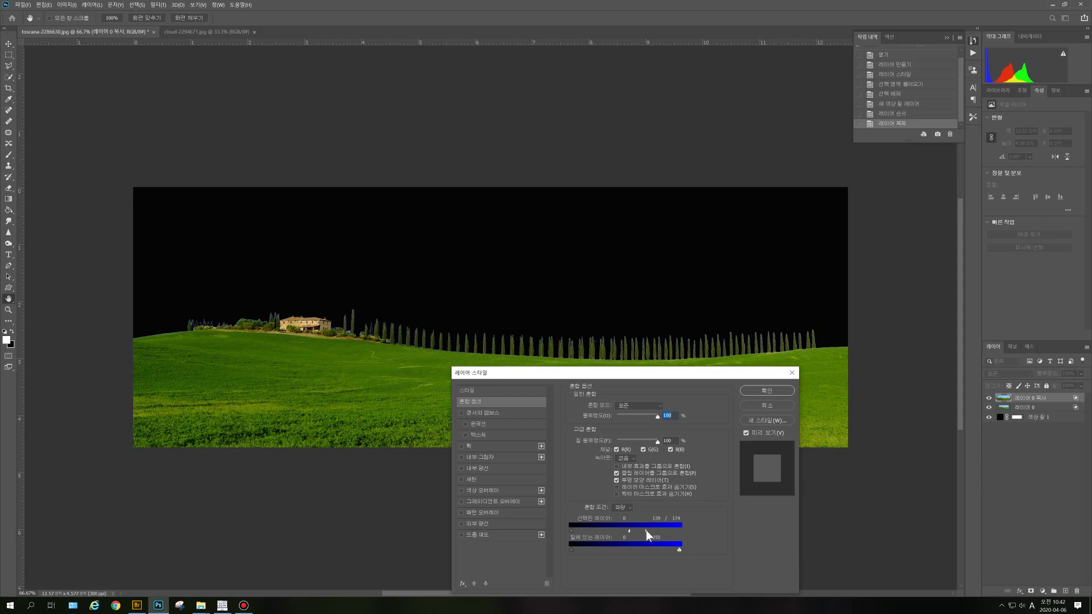
drag(646, 530, 687, 533)
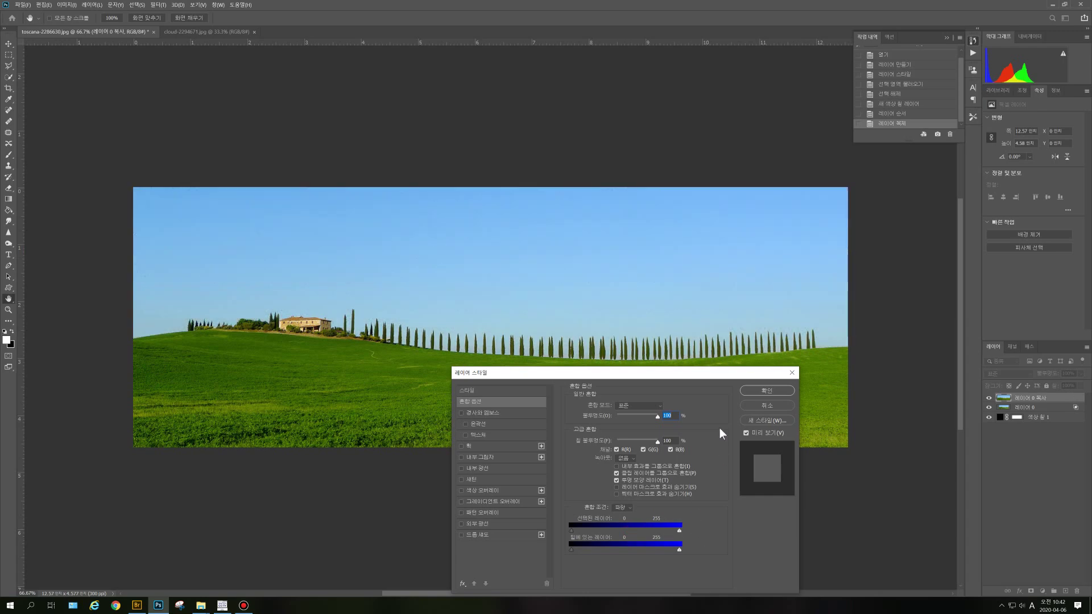
click(772, 389)
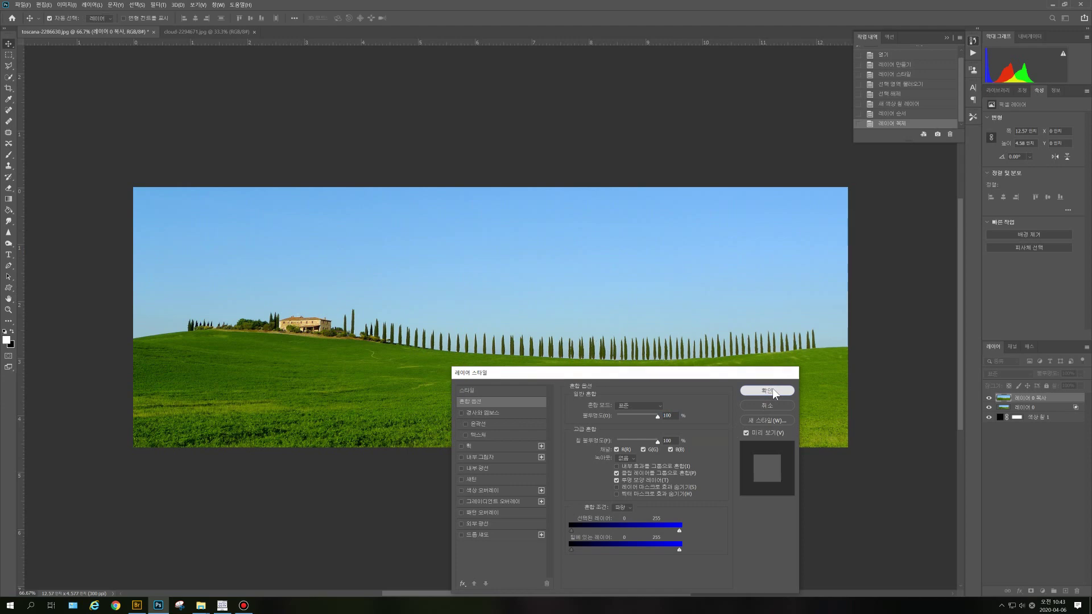
Step: Hide and show the duplicate landscape layer to compare it with the sky-removed layer beneath
click(989, 399)
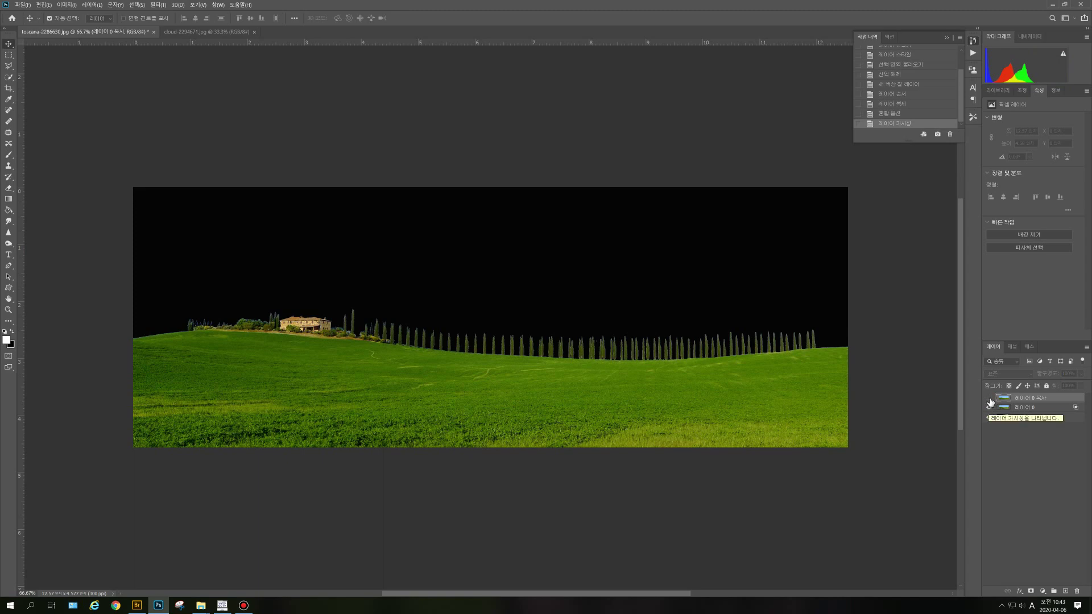
click(990, 399)
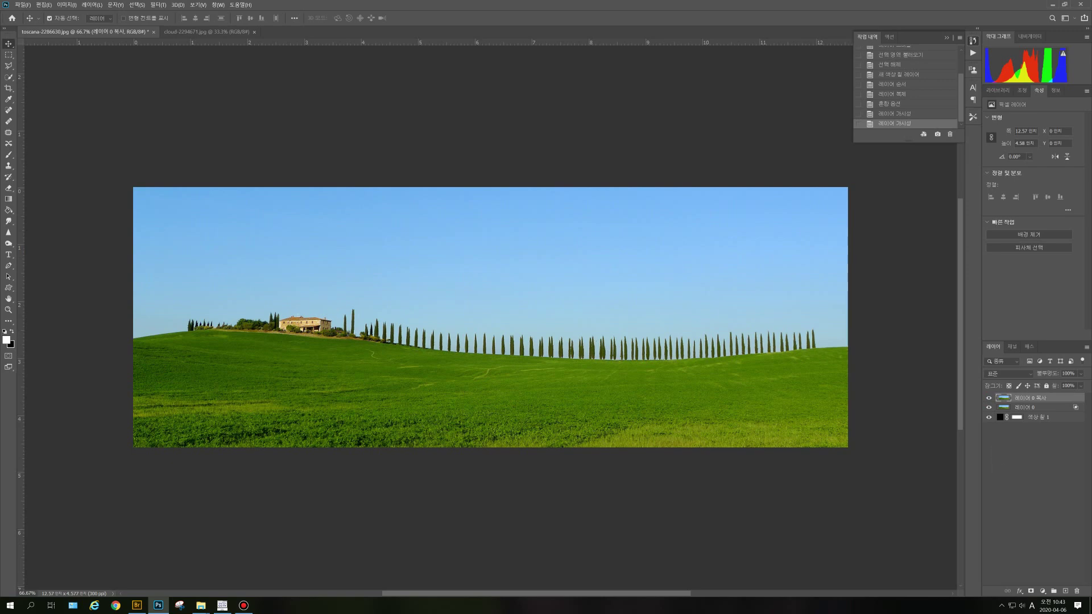
key(F12)
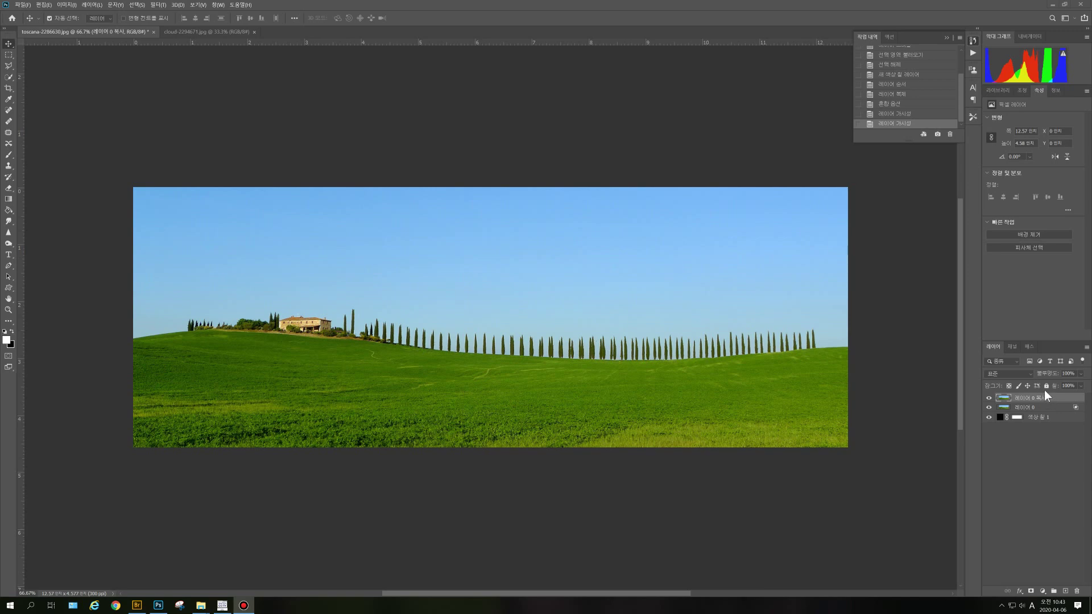
Step: Add a layer mask to the duplicate landscape layer and fill it with black
click(1030, 591)
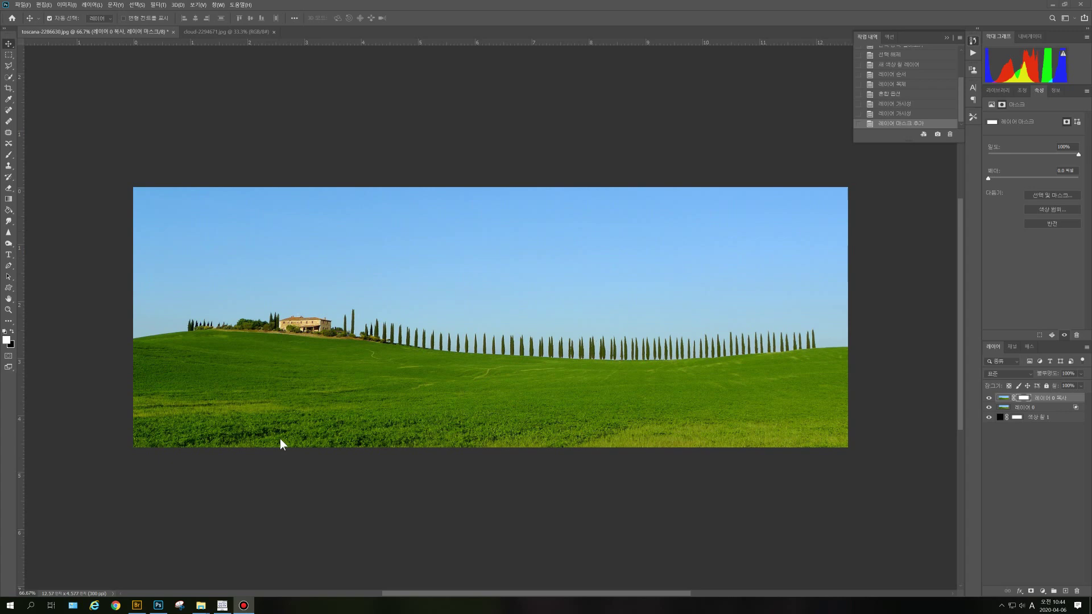
click(12, 333)
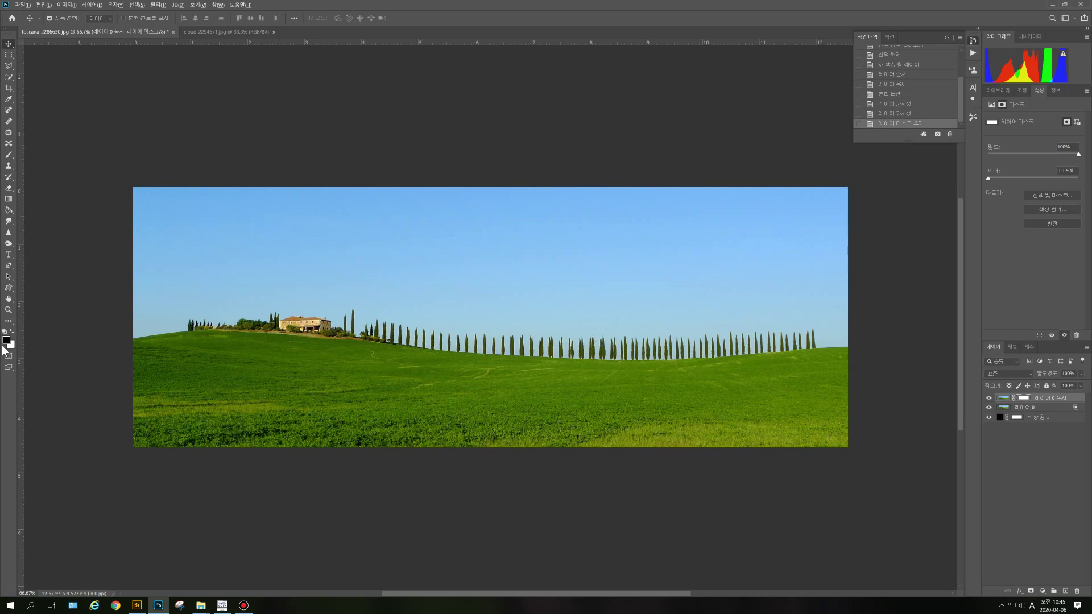
key(alt+BackSpace)
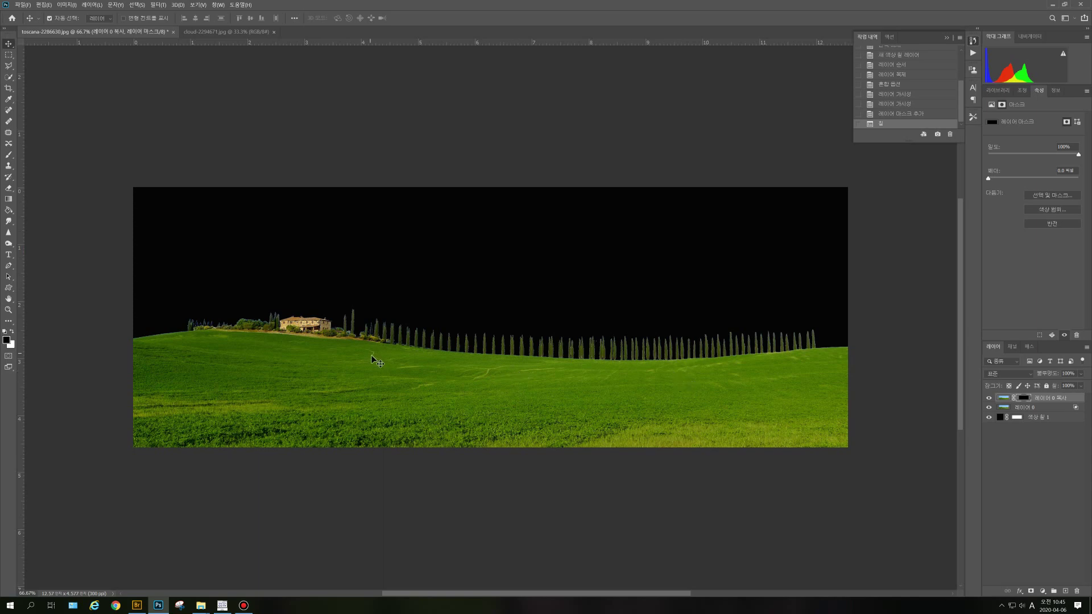
Step: Make white the foreground color and paint the mask with an enlarged brush along the grass slope below the farmhouse
click(11, 332)
click(8, 157)
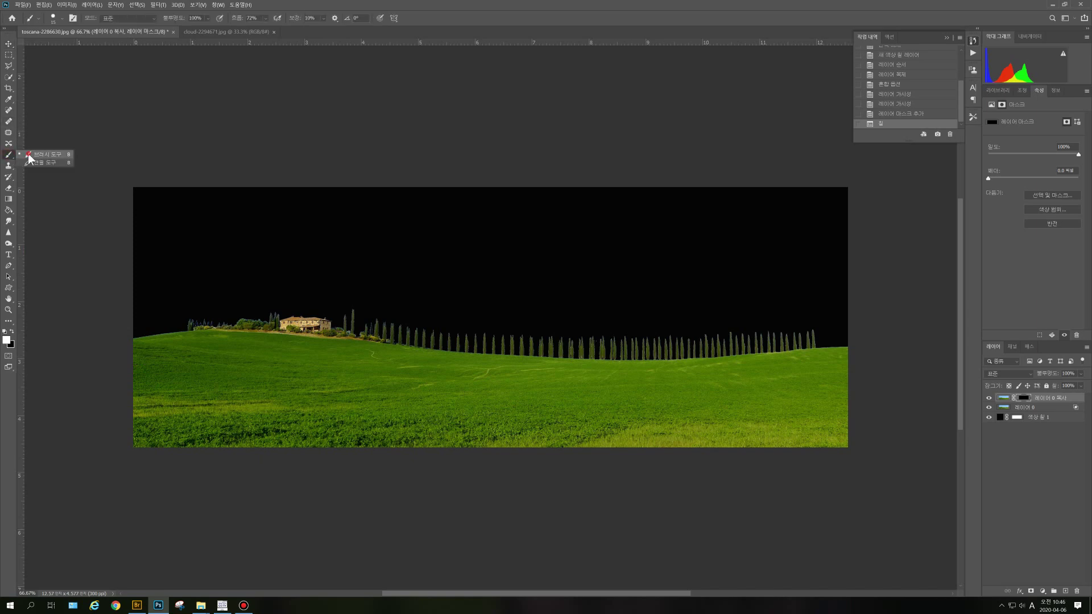
click(34, 155)
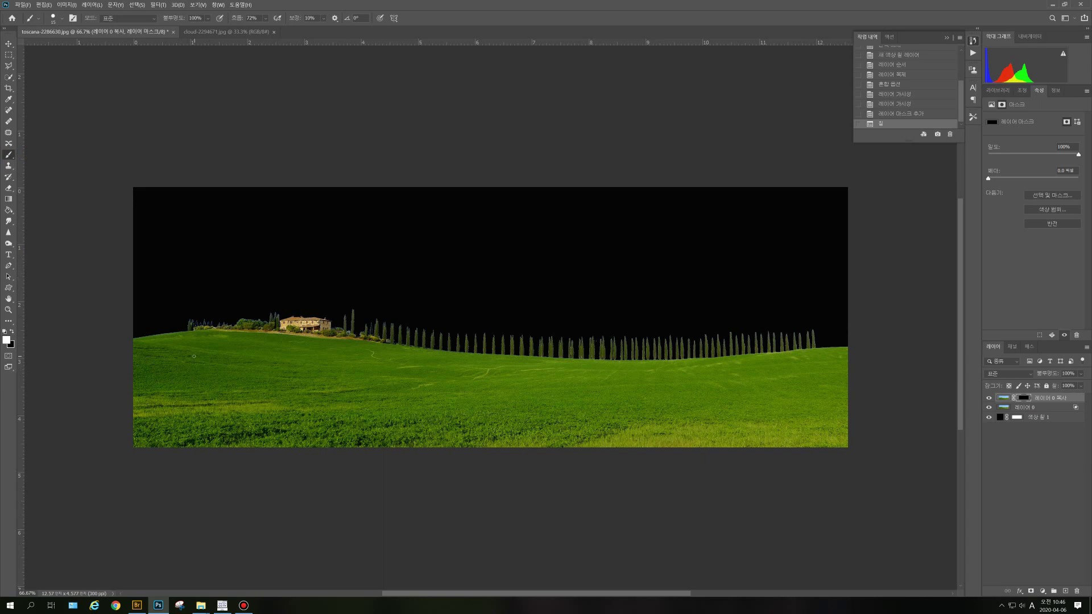
key(bracketright)
key(bracketright)
key(bracketright)
key(bracketright)
key(bracketright)
drag(207, 338, 312, 349)
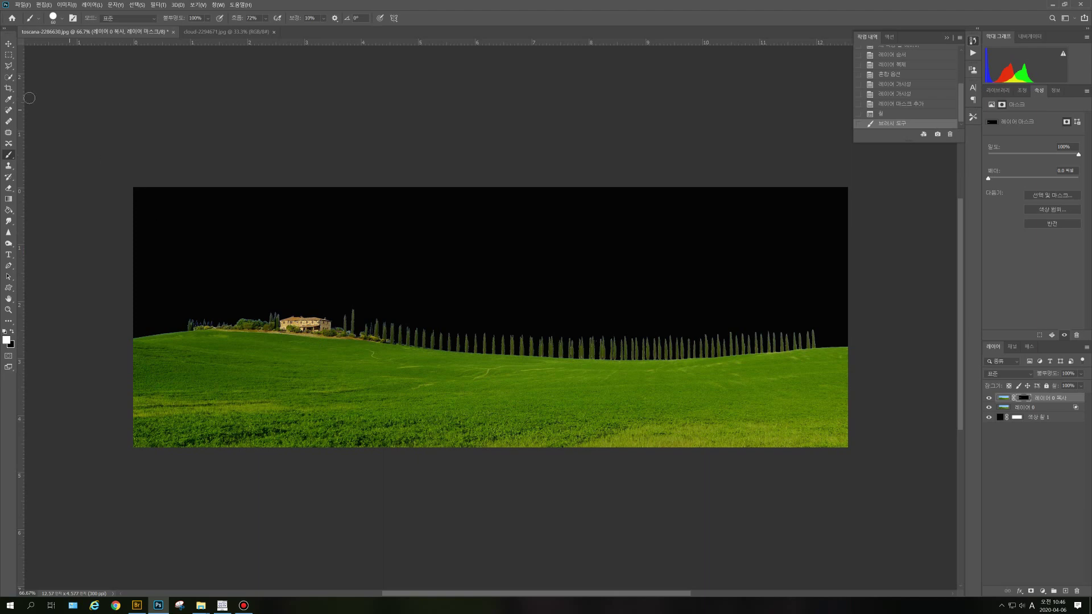
Step: Outline the whole grass field below the ridge with the Polygonal Lasso and fill the selection with white on the mask
click(12, 65)
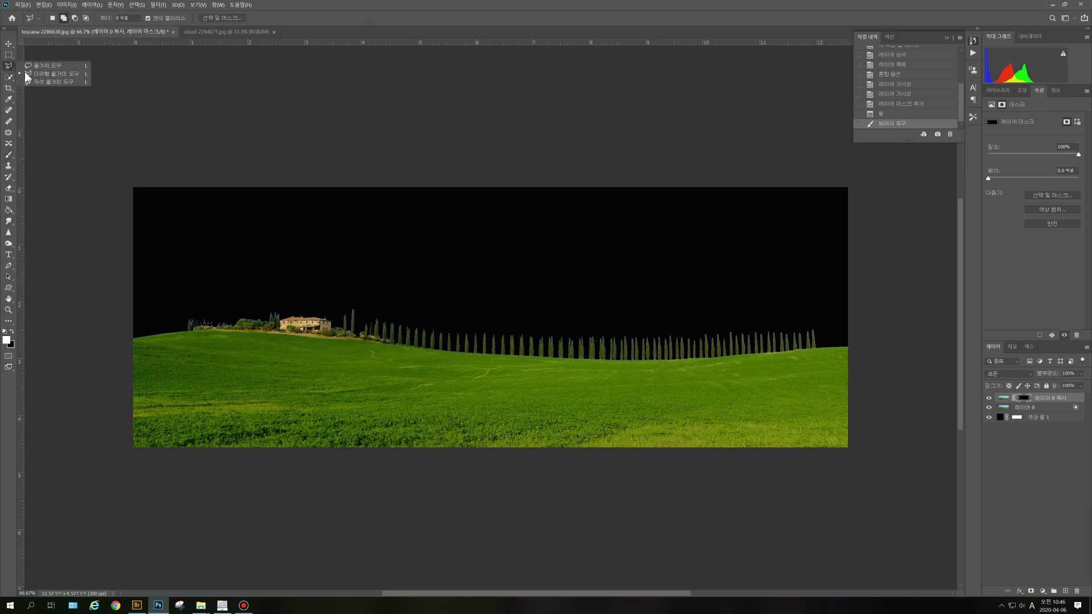
click(34, 74)
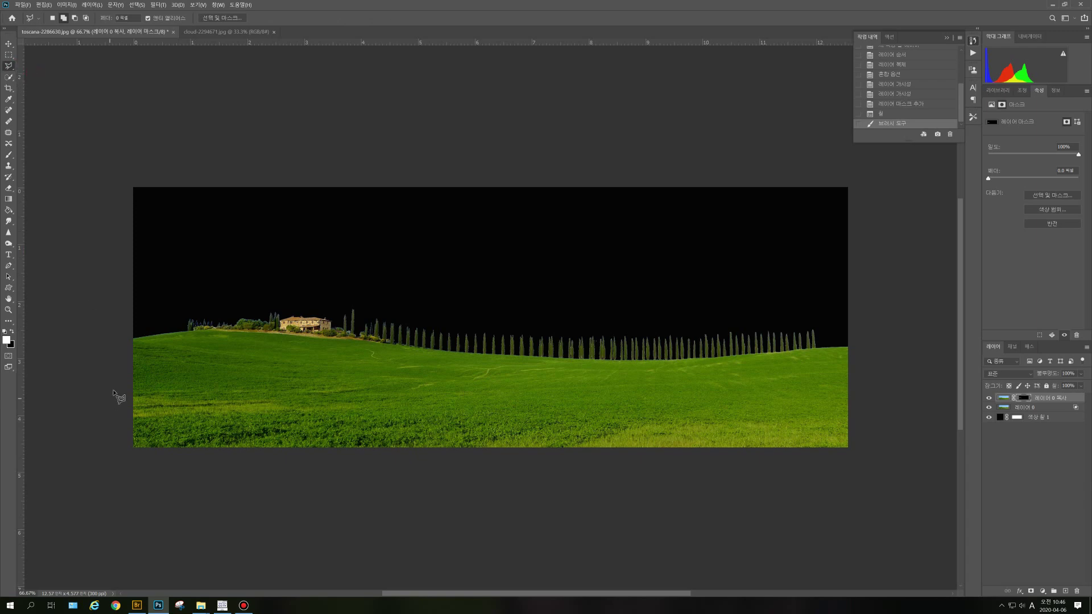
click(127, 343)
click(144, 337)
click(208, 331)
click(303, 325)
click(502, 357)
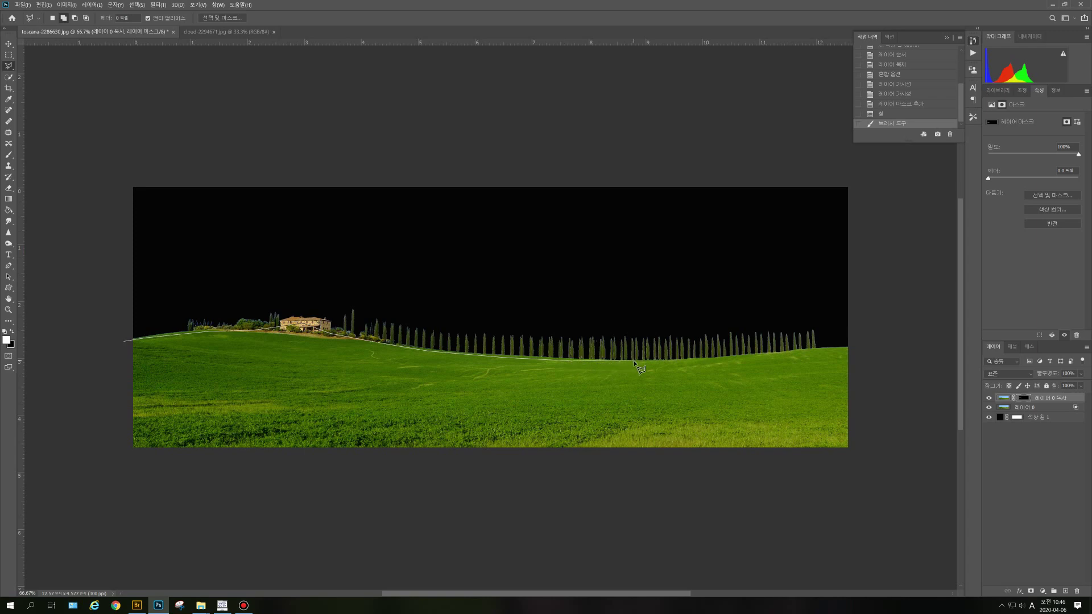
click(689, 362)
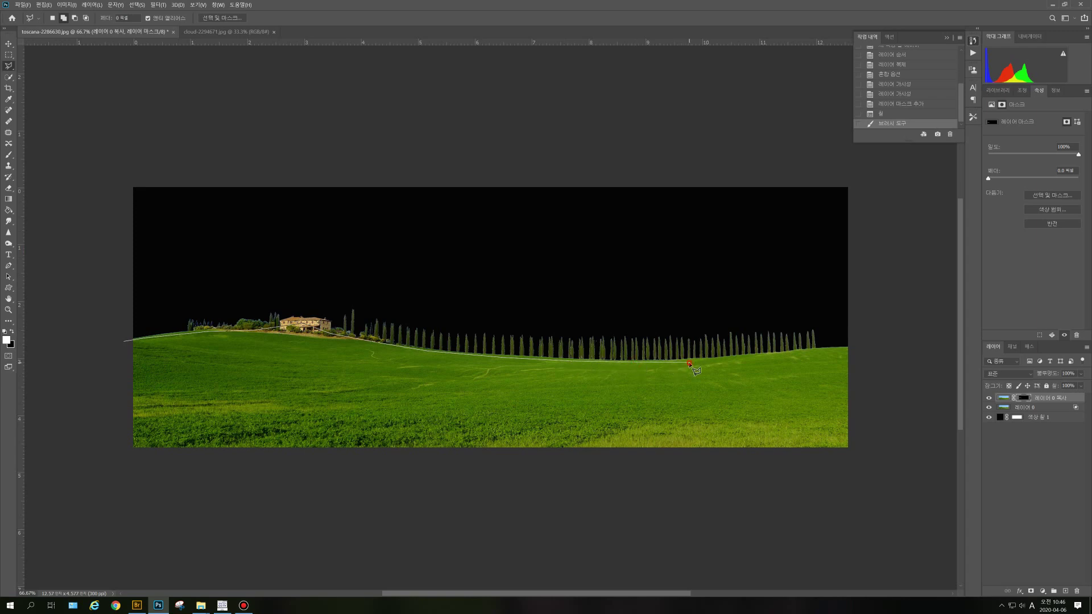
click(756, 356)
click(851, 349)
click(854, 458)
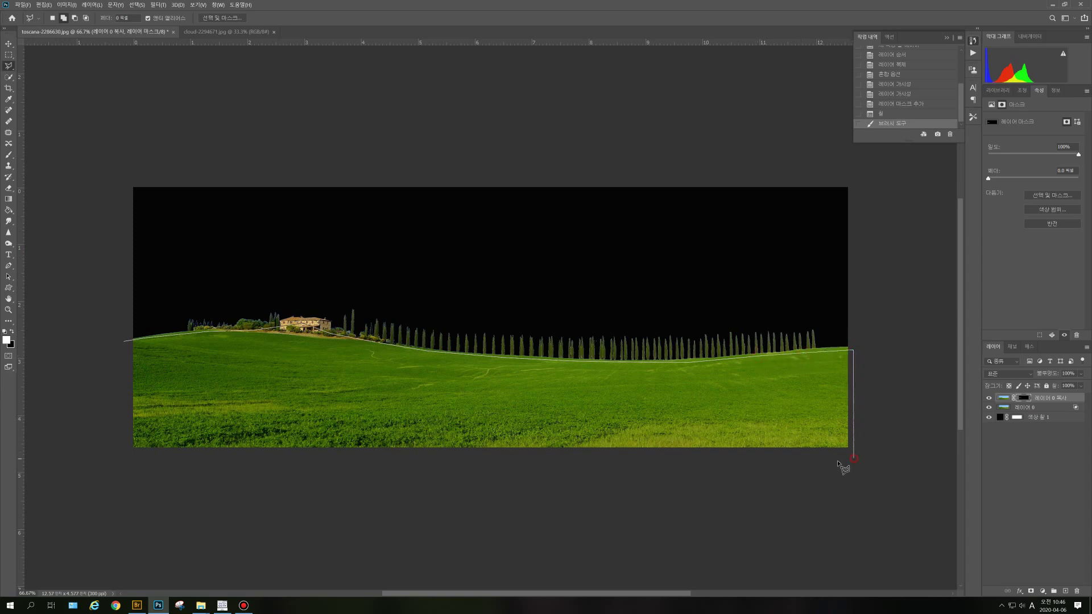
click(128, 464)
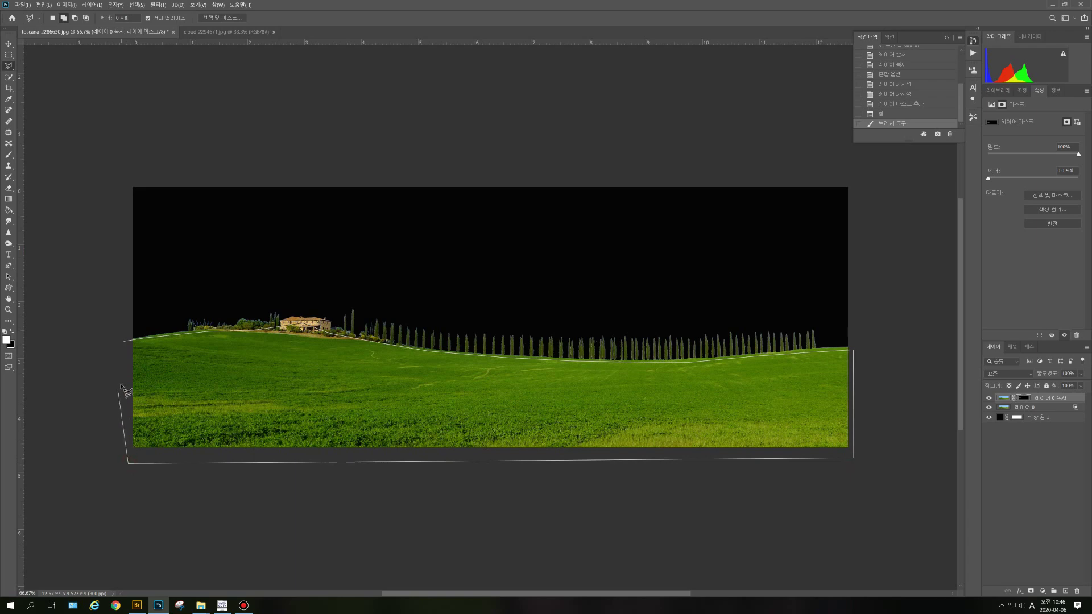
click(125, 344)
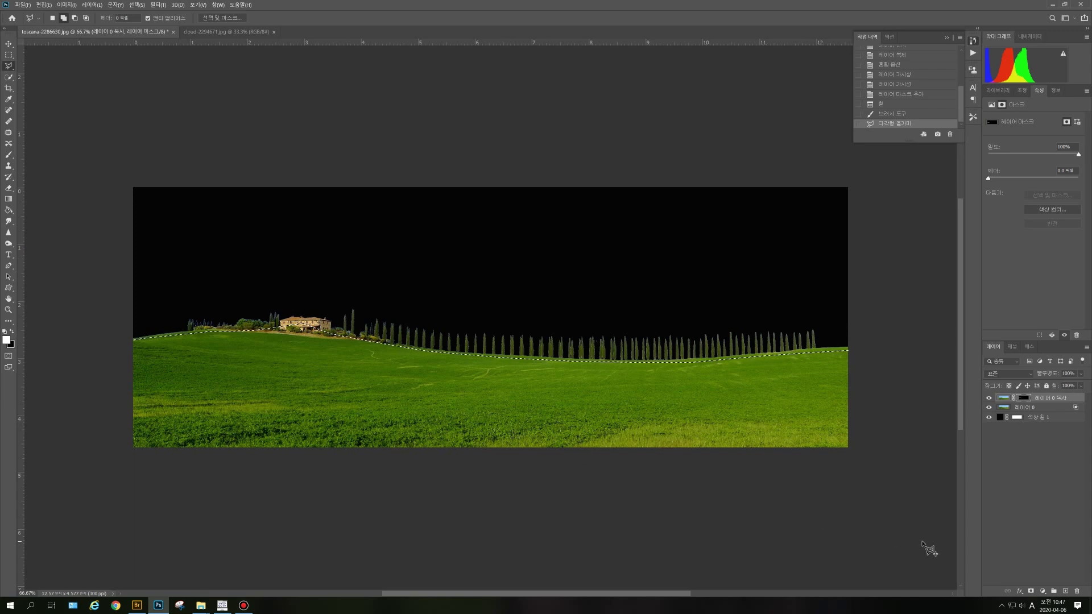
key(alt+BackSpace)
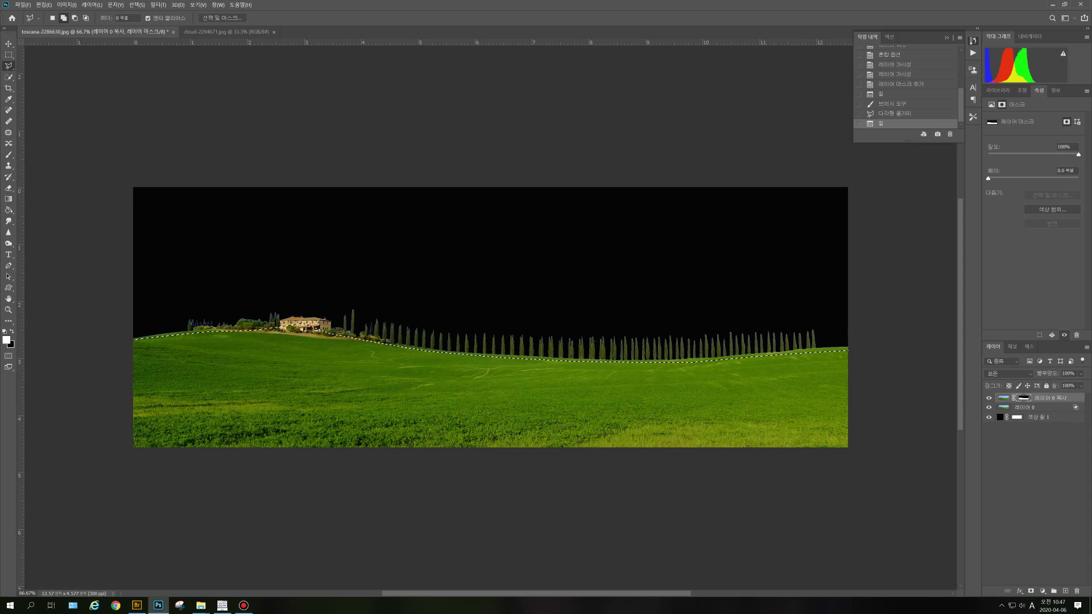
key(alt+Tab)
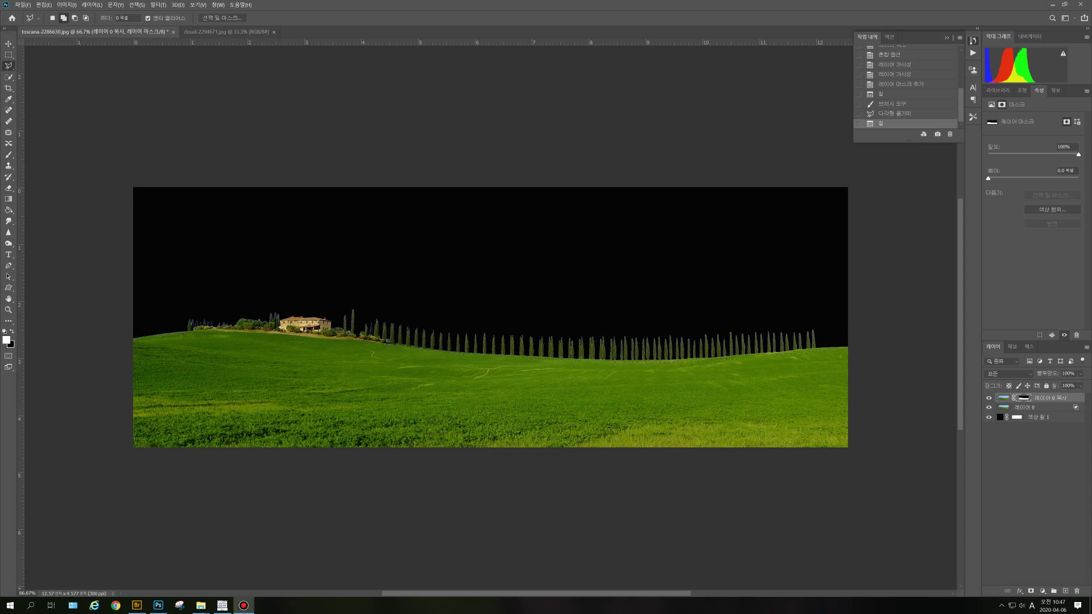
Step: Check the mask in Select and Mask using the Black & White view, and deselect the grass area
click(1025, 400)
double_click(1024, 400)
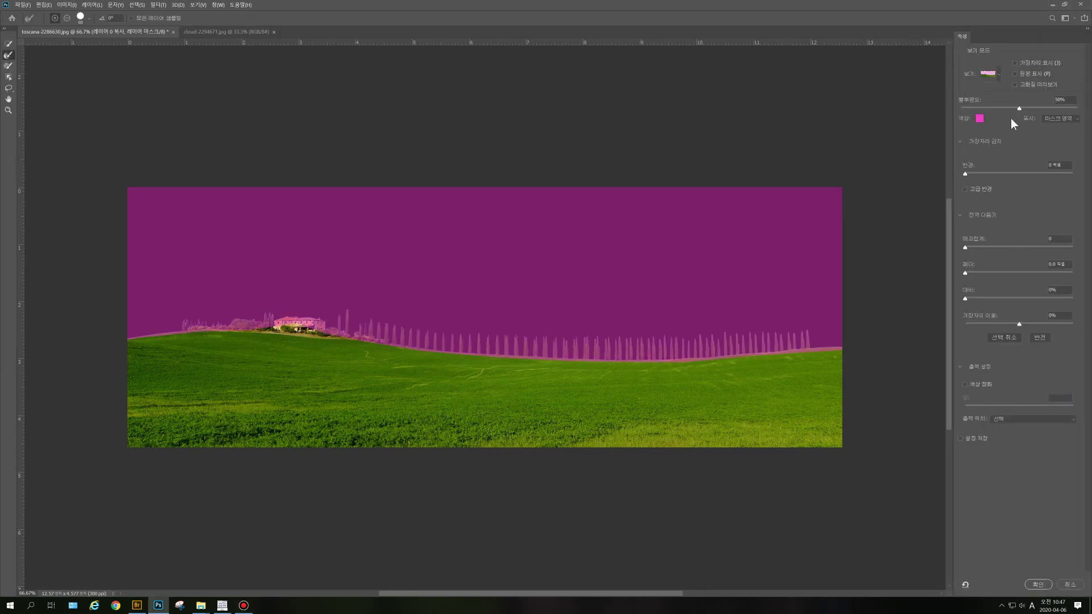
click(998, 74)
click(961, 180)
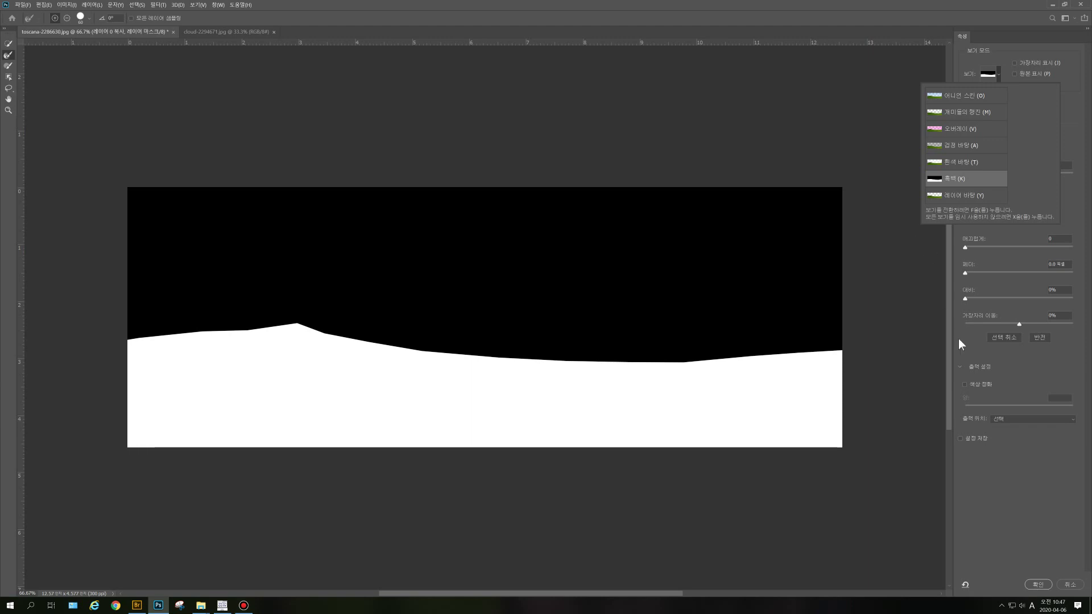
click(1042, 586)
click(1042, 585)
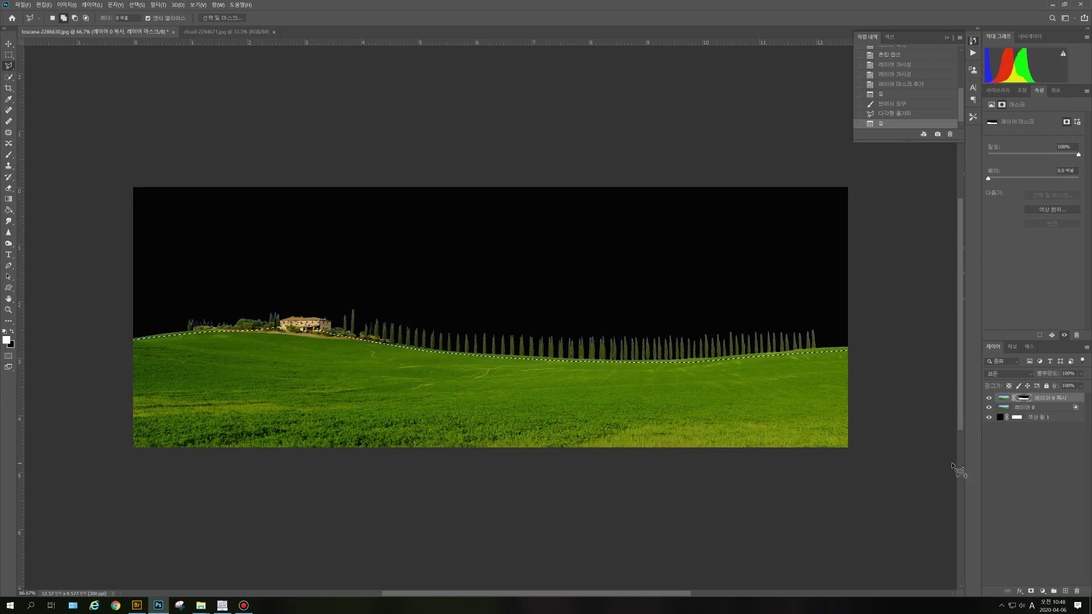
key(ctrl+d)
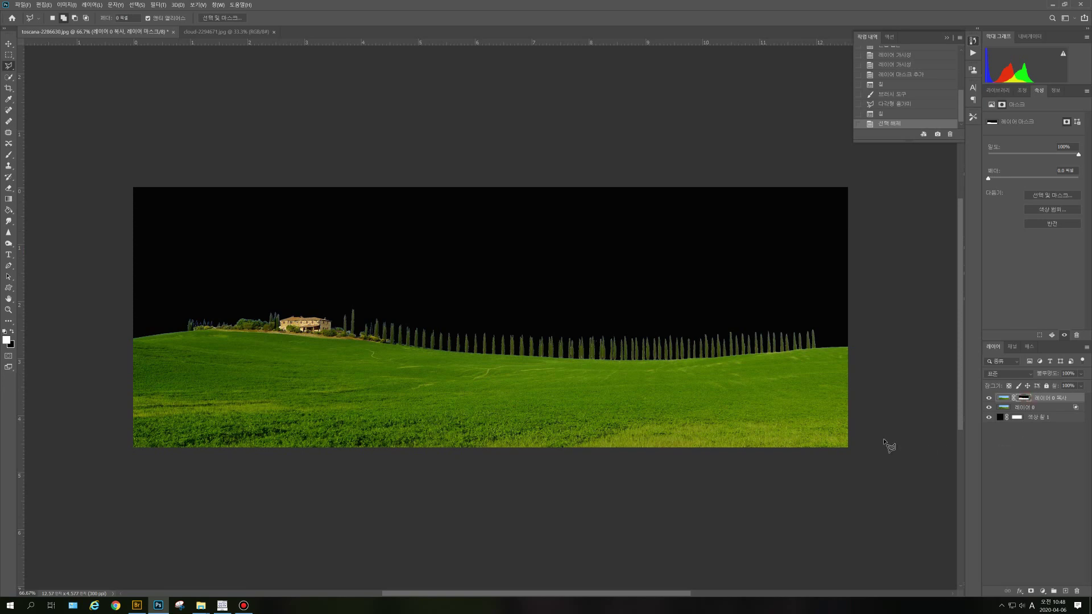
Step: Set up a 25 px Hard Round brush with 100% hardness for close-up mask painting around the farmhouse
scroll(394, 357, up, 1)
scroll(395, 357, up, 5)
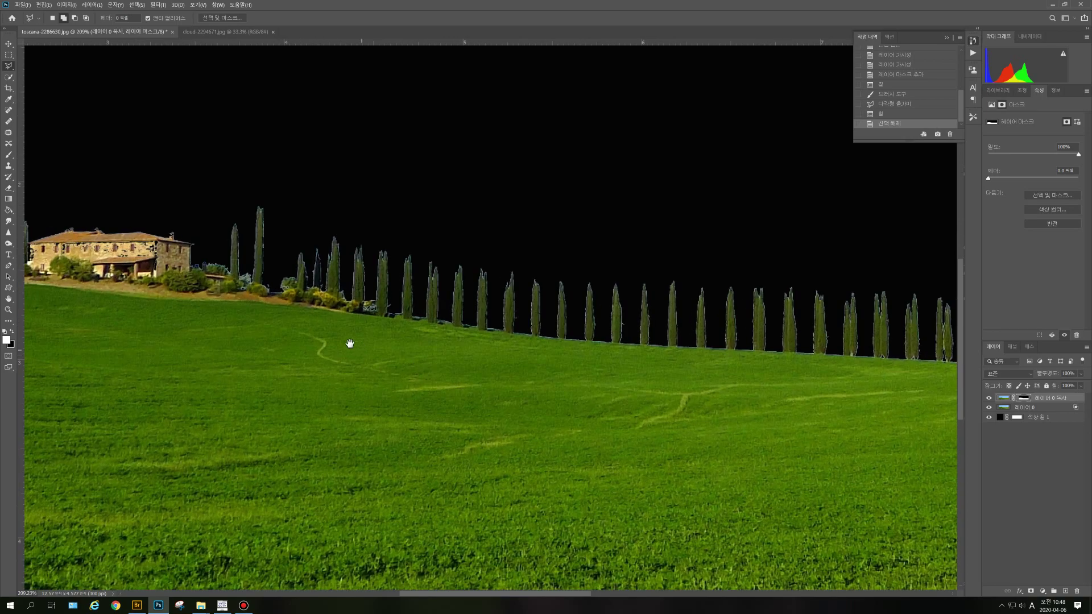
drag(257, 314, 586, 330)
scroll(432, 322, up, 1)
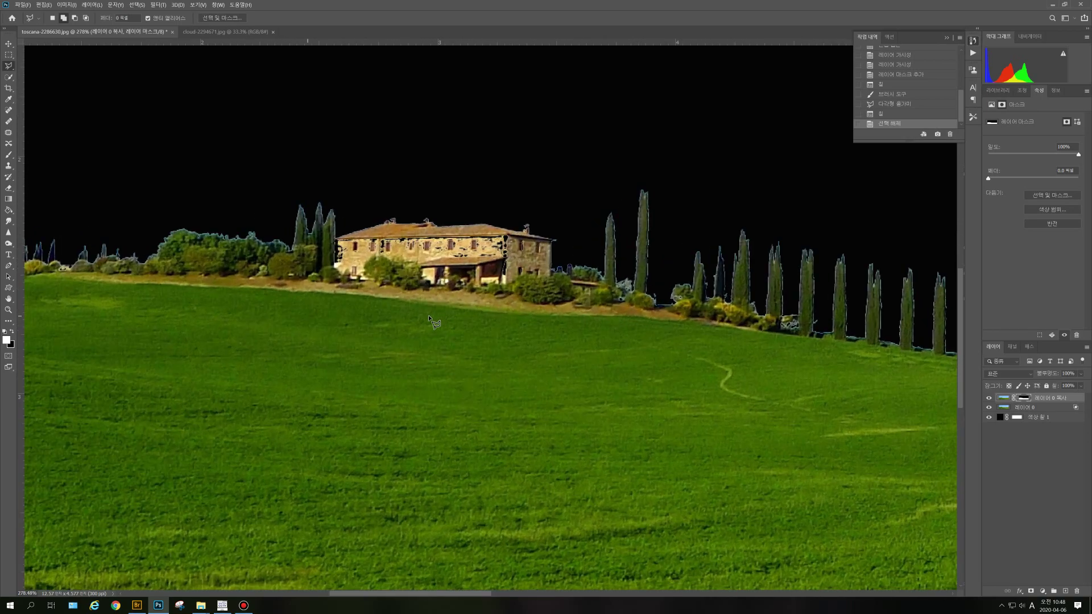
scroll(512, 344, up, 1)
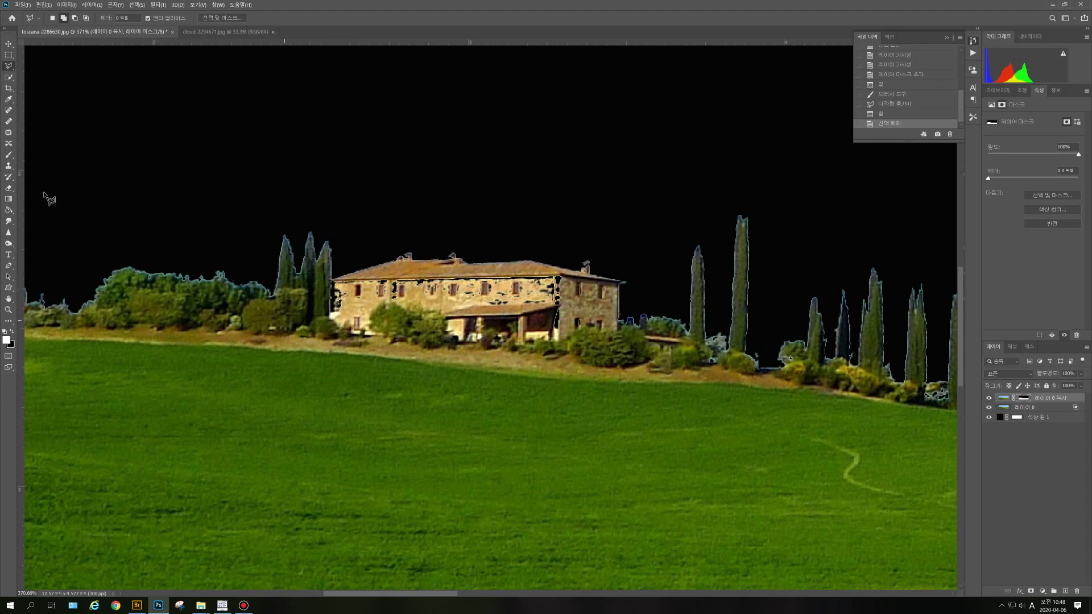
click(8, 156)
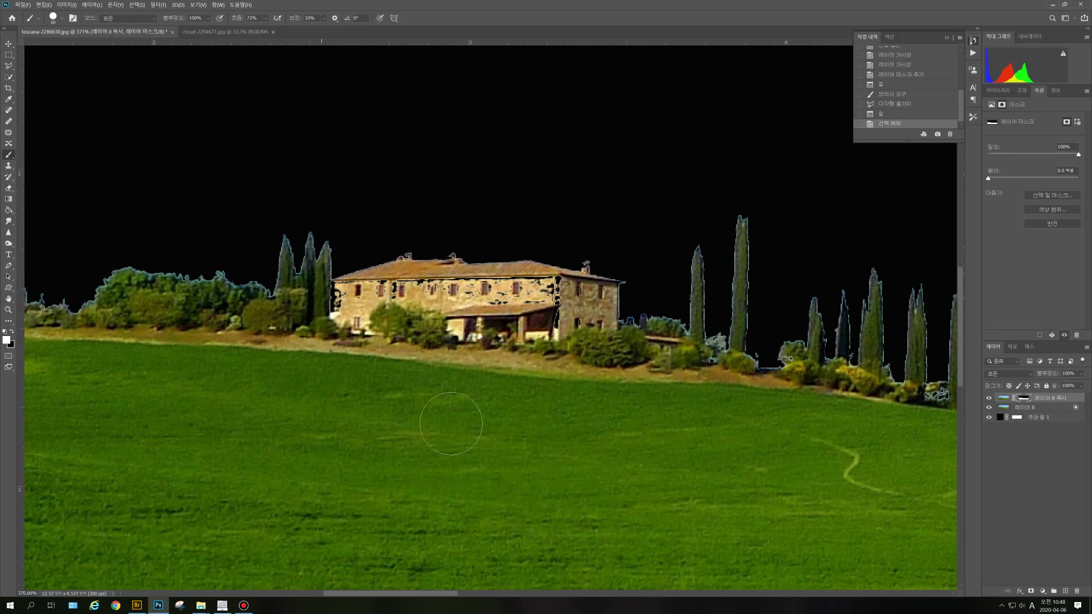
key(bracketleft)
key(bracketleft)
key(bracketleft)
key(bracketleft)
key(bracketleft)
key(bracketleft)
click(62, 17)
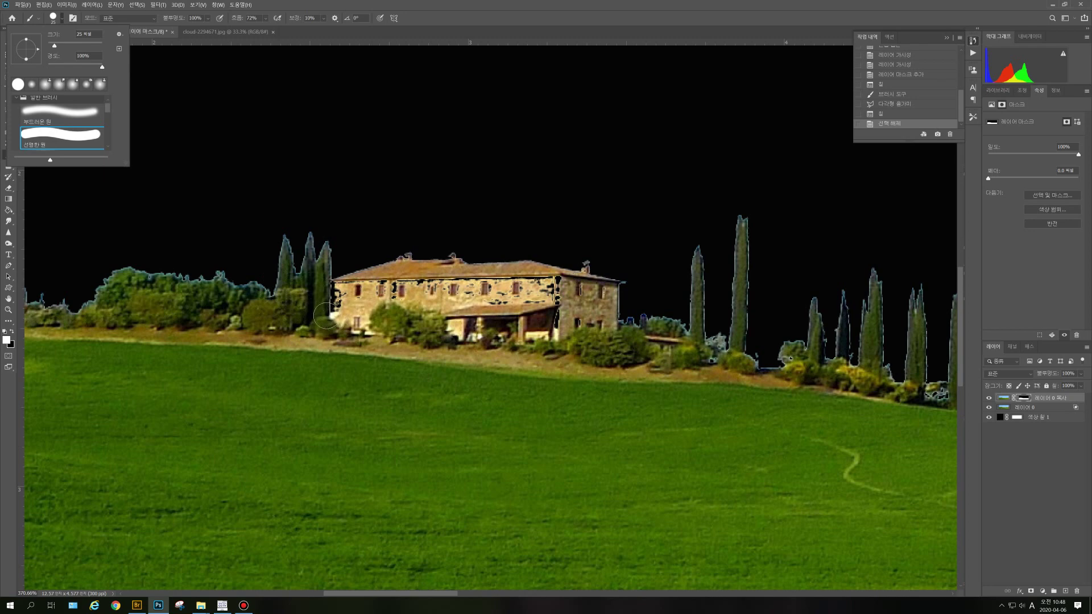
double_click(60, 140)
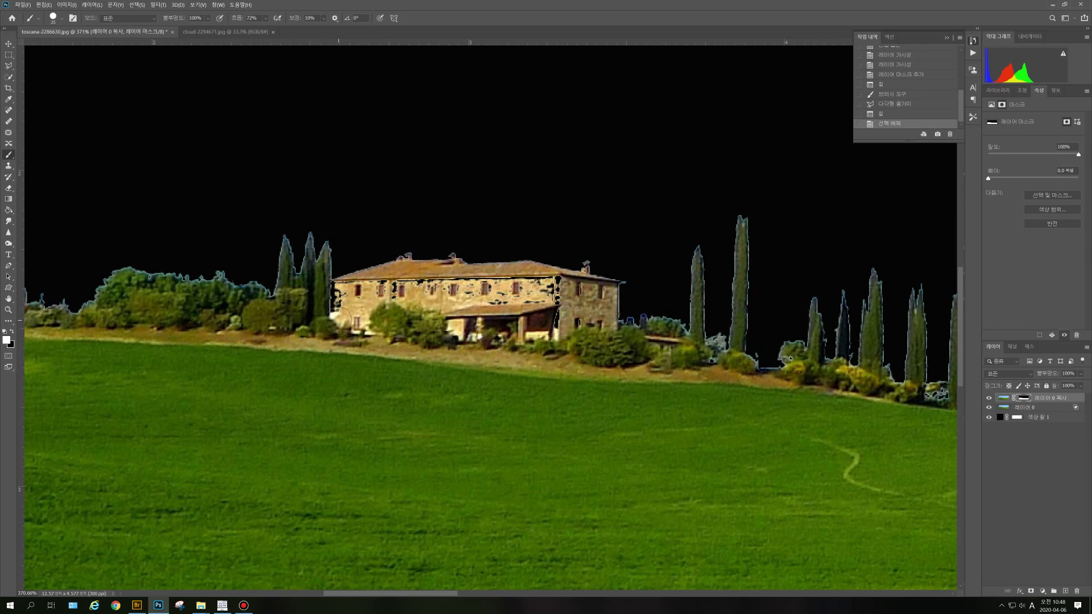
Step: Paint white on the duplicate layer's mask with a smaller brush to restore the farmhouse walls and the ground beside them
key(bracketleft)
mouse_move(340, 288)
mouse_down()
mouse_move(327, 312)
mouse_move(391, 288)
mouse_move(343, 290)
mouse_move(566, 284)
mouse_move(553, 329)
mouse_move(579, 316)
mouse_move(578, 337)
mouse_move(580, 292)
mouse_move(600, 295)
mouse_move(597, 334)
mouse_move(592, 317)
mouse_move(577, 328)
mouse_move(595, 316)
mouse_move(566, 315)
mouse_move(546, 293)
mouse_move(562, 304)
mouse_move(472, 323)
mouse_move(490, 341)
mouse_move(478, 341)
mouse_move(502, 339)
mouse_up()
click(598, 297)
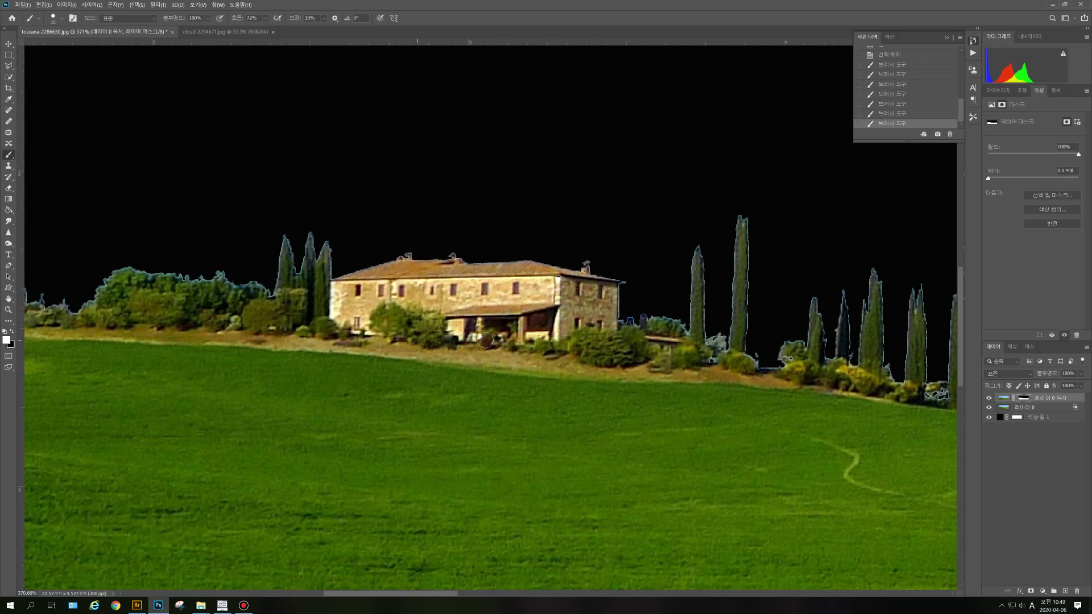
drag(337, 336, 343, 340)
Step: Inspect the ridge from the far left hill past the farmhouse and touch up the mask around the bushes where the cypress row begins
drag(224, 343, 508, 344)
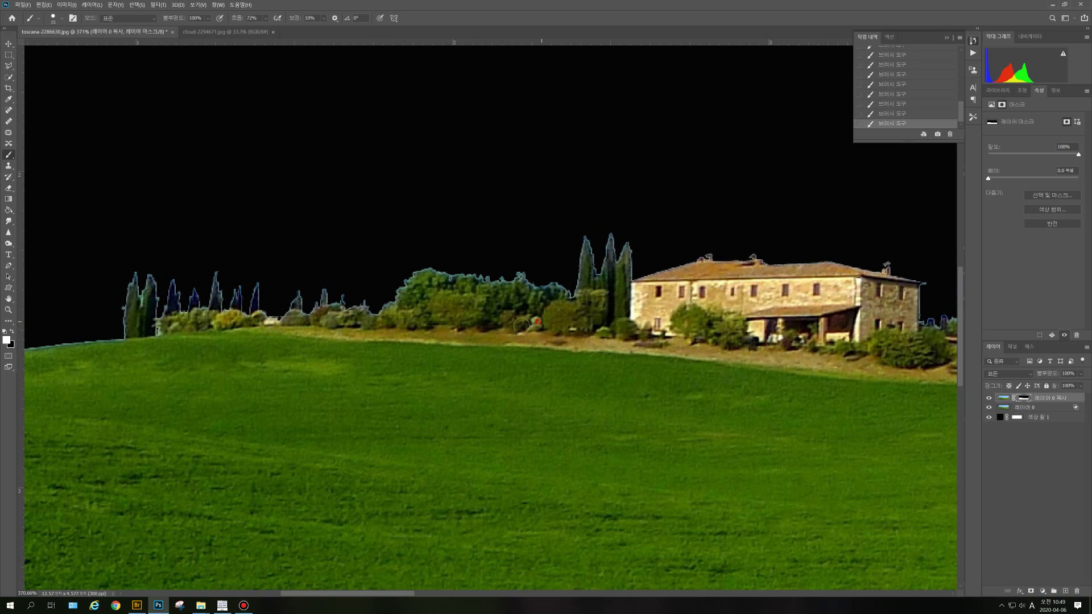
drag(419, 359, 675, 324)
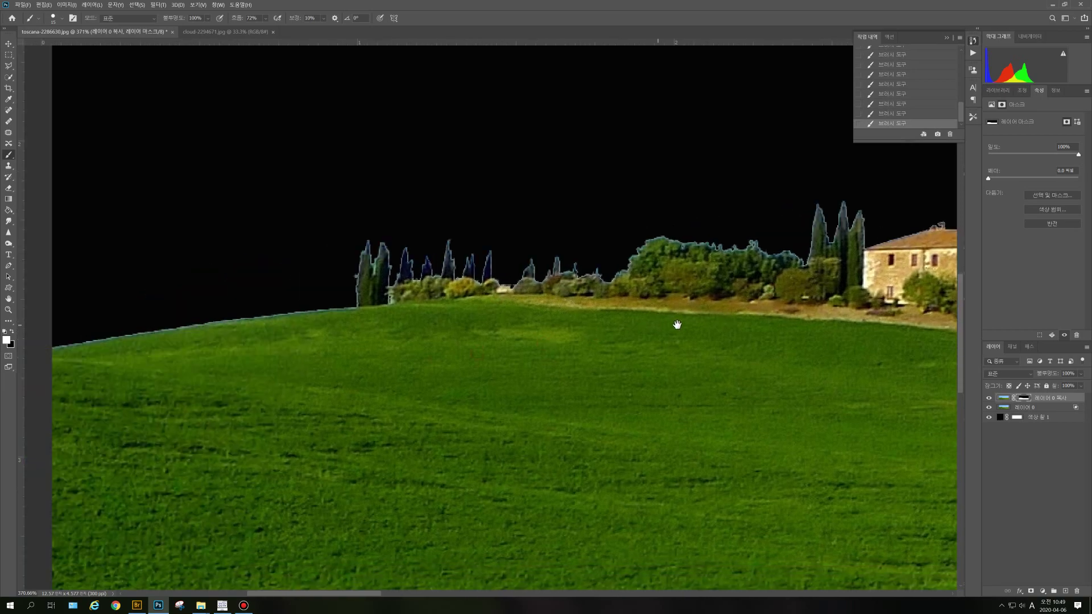
mouse_move(607, 355)
mouse_down()
mouse_move(234, 353)
mouse_move(458, 353)
mouse_move(384, 340)
mouse_up()
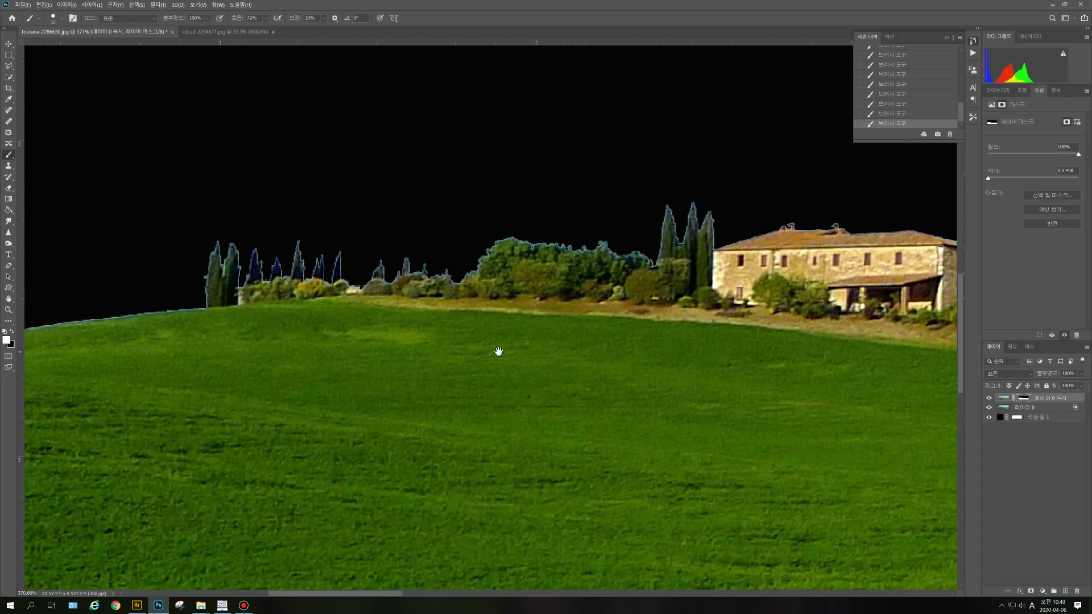
drag(500, 352, 68, 353)
drag(533, 407, 412, 411)
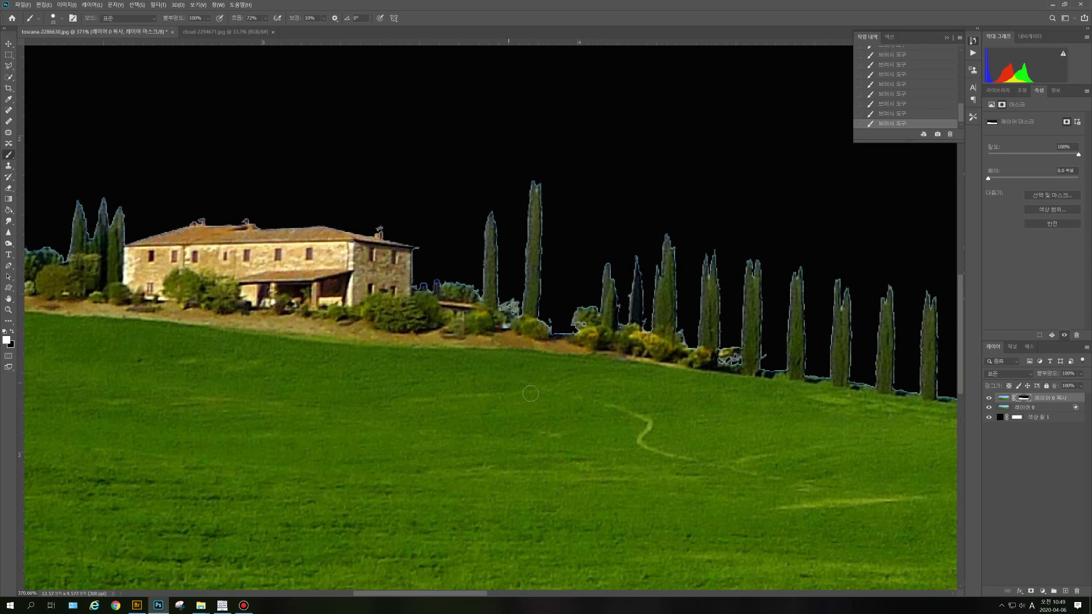
drag(545, 387, 341, 385)
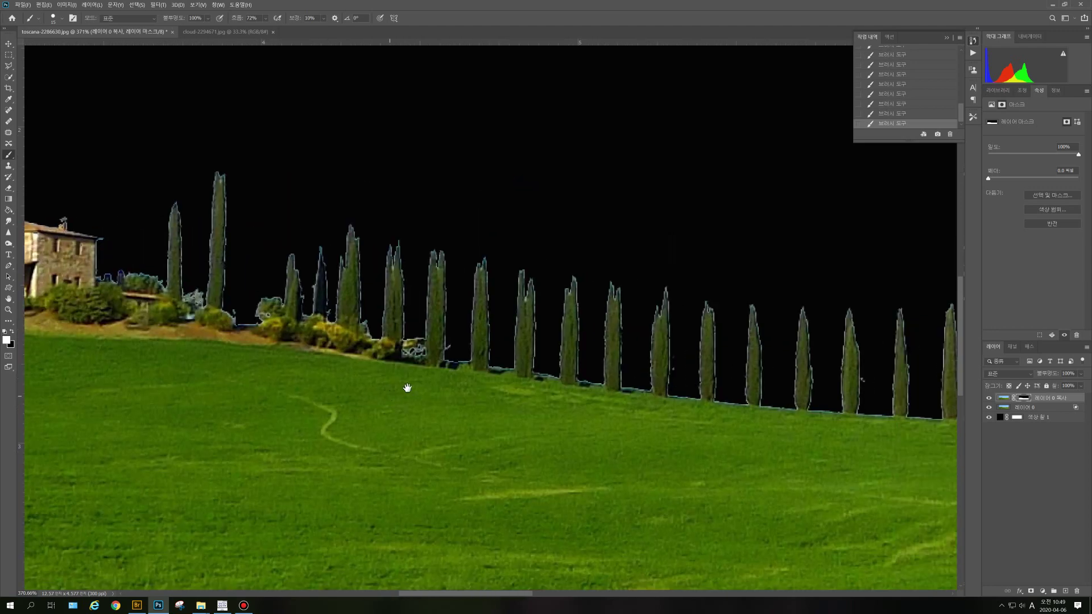
drag(406, 356, 420, 360)
Step: Touch up the mask at the base of a cypress mid-row and inspect the tree line to its right end
drag(354, 398, 212, 384)
drag(548, 431, 251, 412)
drag(617, 451, 376, 452)
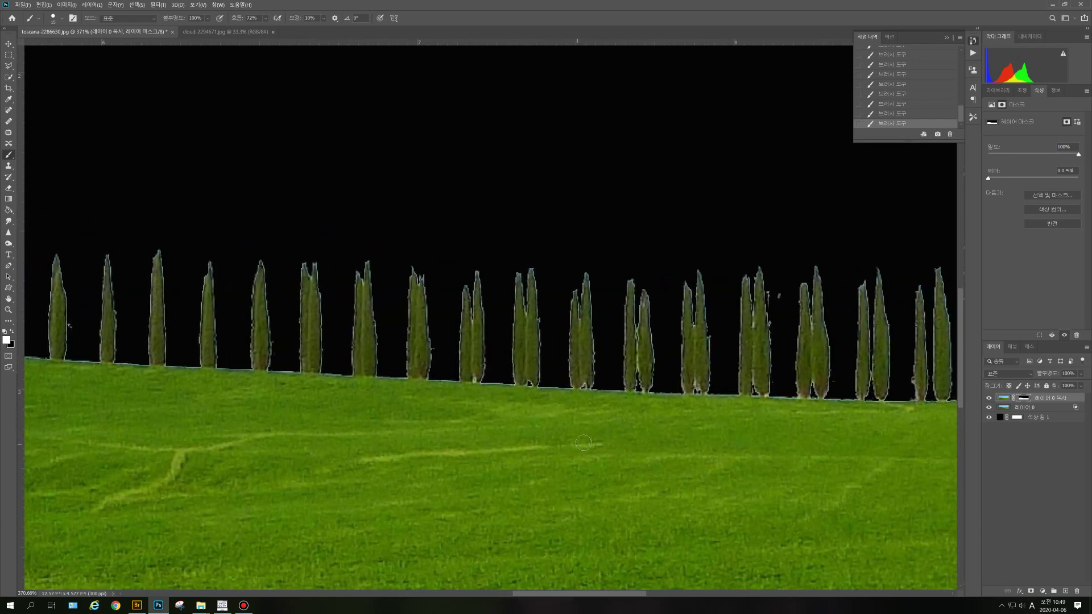
drag(529, 393, 529, 385)
drag(680, 444, 409, 444)
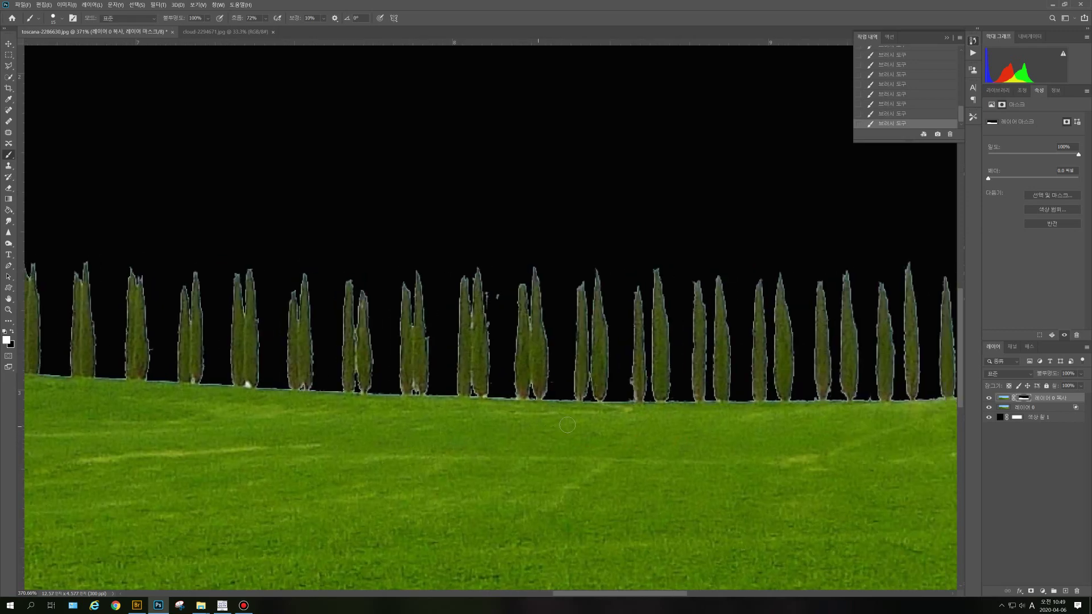
drag(641, 470, 358, 457)
drag(585, 457, 415, 446)
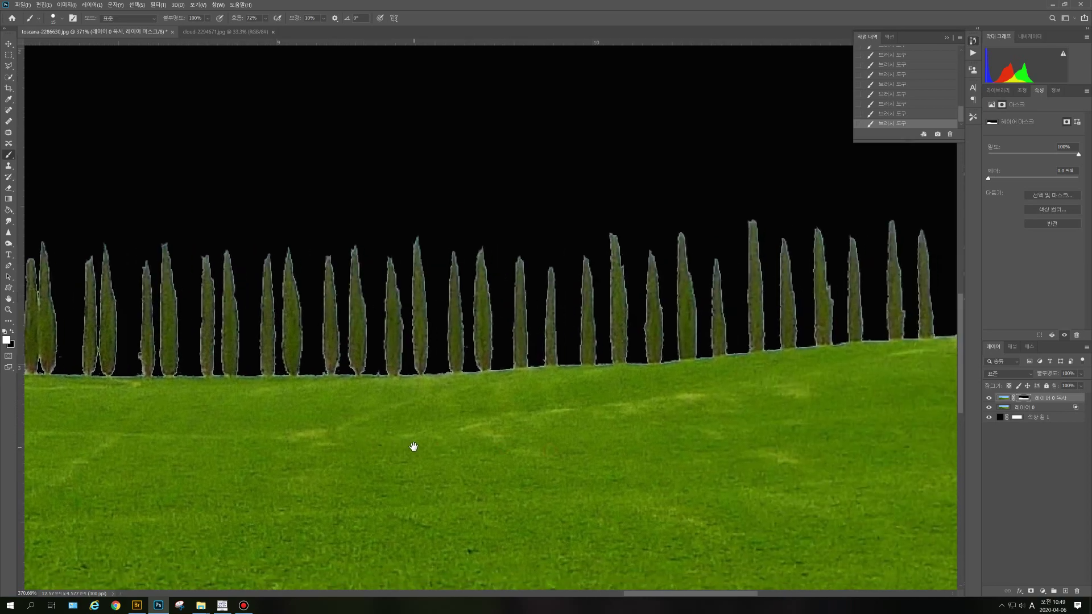
mouse_move(610, 445)
mouse_down()
mouse_move(427, 444)
mouse_move(546, 432)
mouse_move(455, 437)
mouse_move(675, 438)
mouse_up()
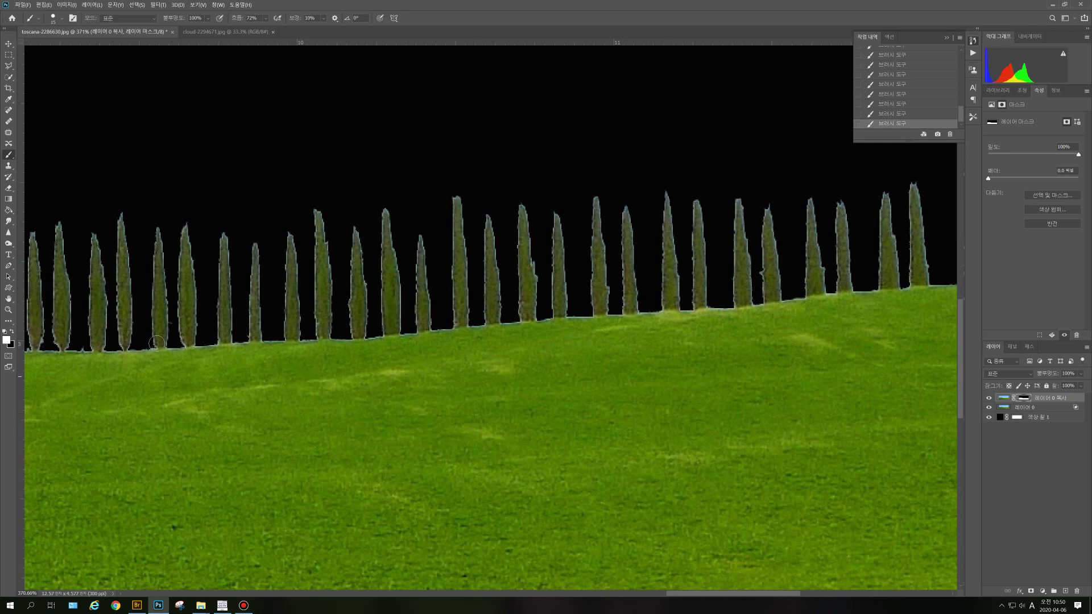
Step: Fit the whole image in view and switch the duplicate layer's mask off and on to compare the result
double_click(9, 300)
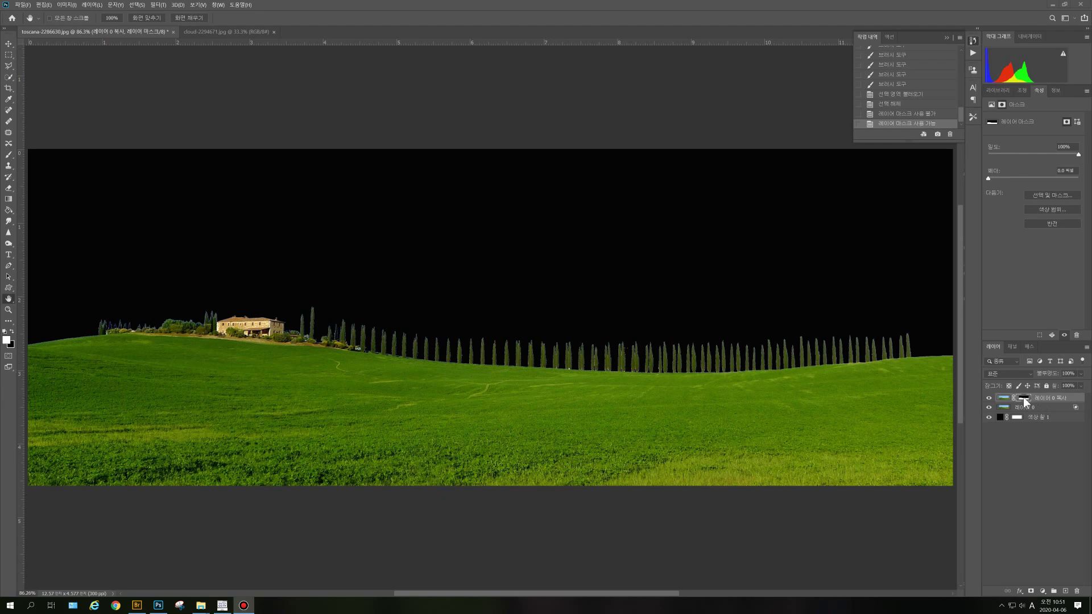
shift+click(1023, 397)
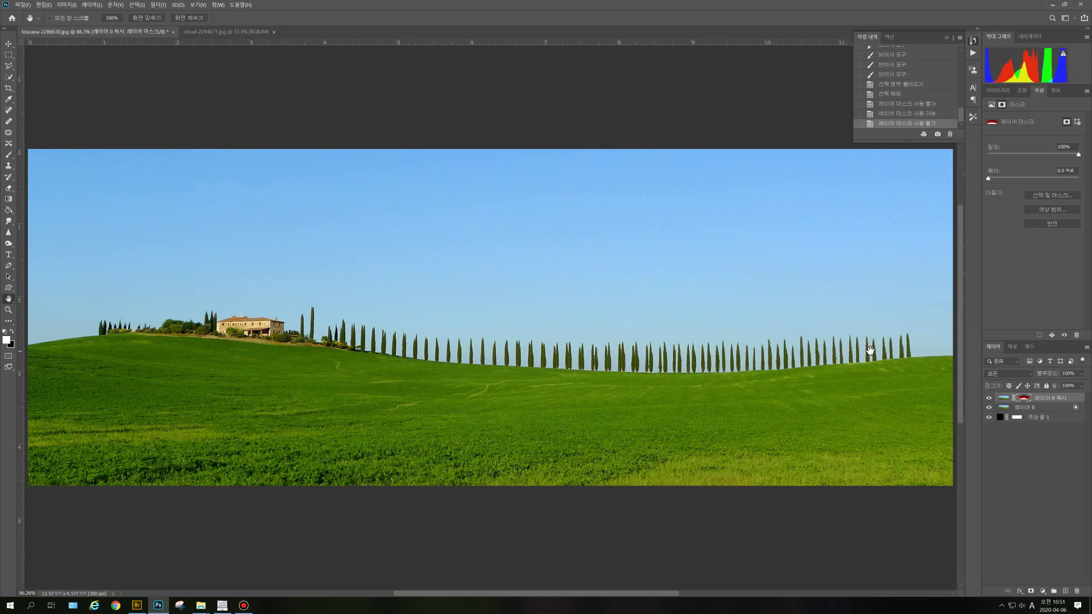
shift+click(1028, 398)
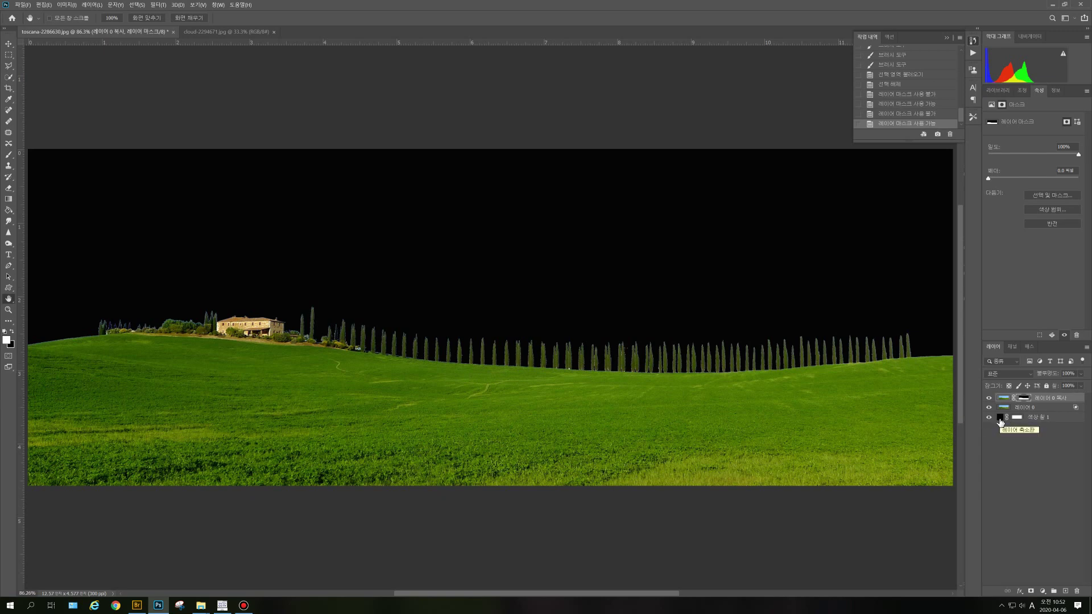
Step: Delete the black color fill layer beneath the landscape and make the masked duplicate layer active
click(1043, 419)
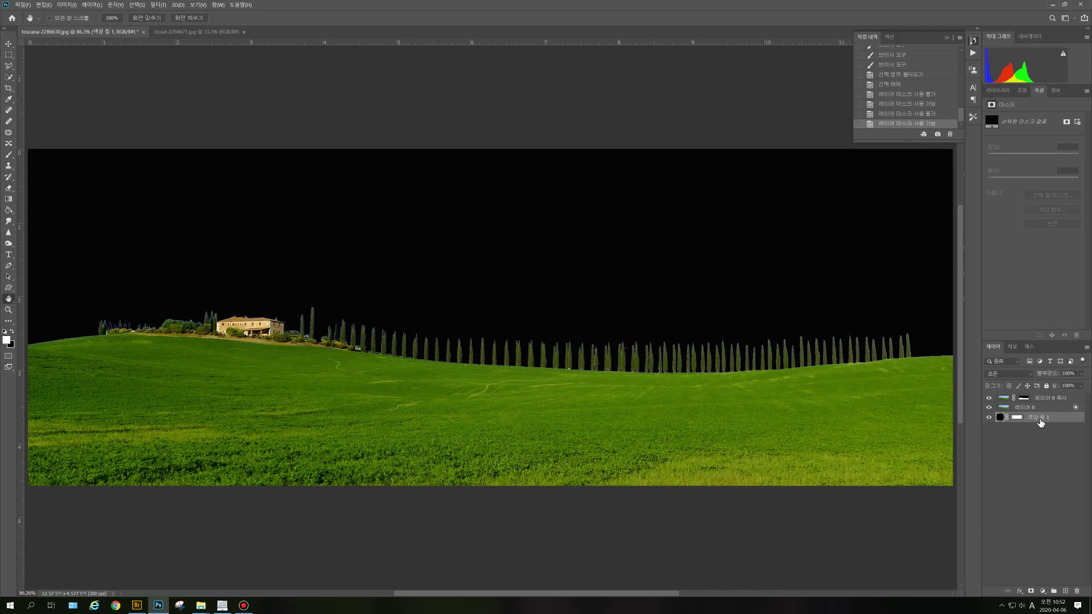
drag(1053, 418, 1078, 591)
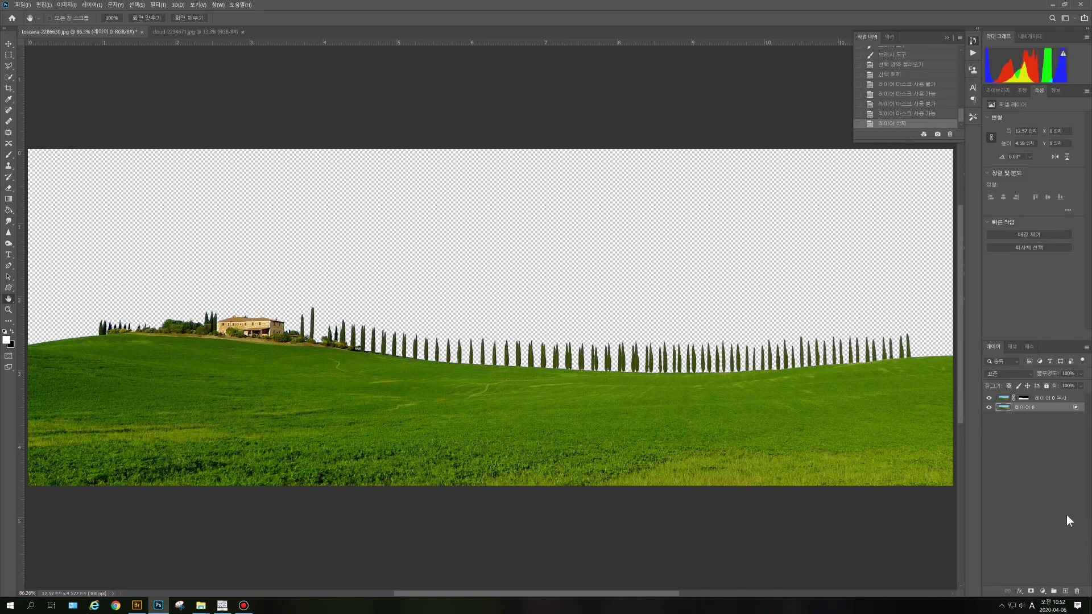
click(1041, 399)
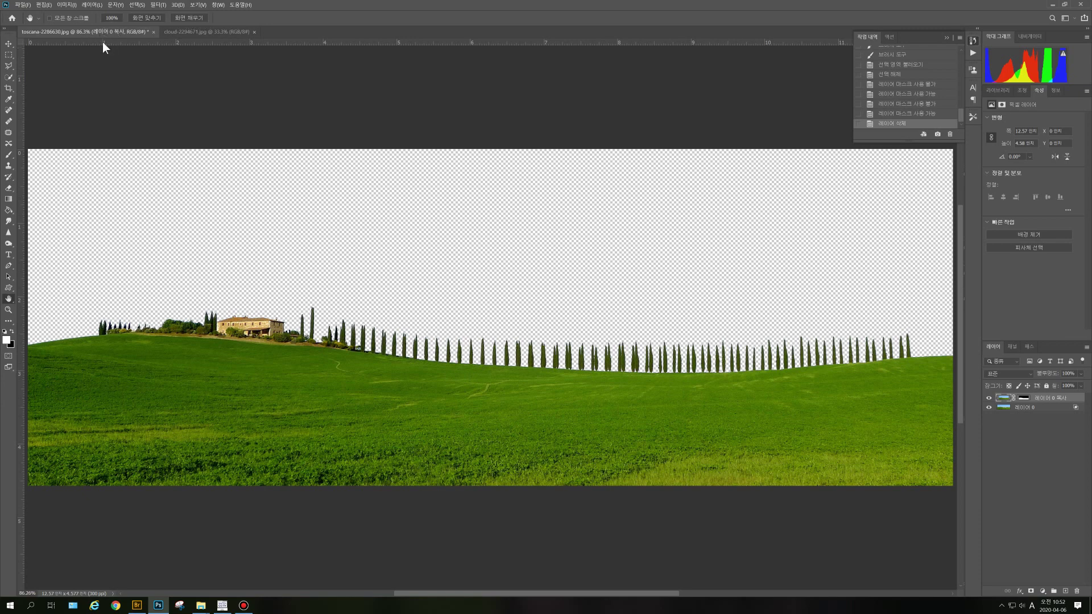
Step: Copy the sky image from cloud-2294671.jpg into the toscana landscape document with the Move tool
click(219, 31)
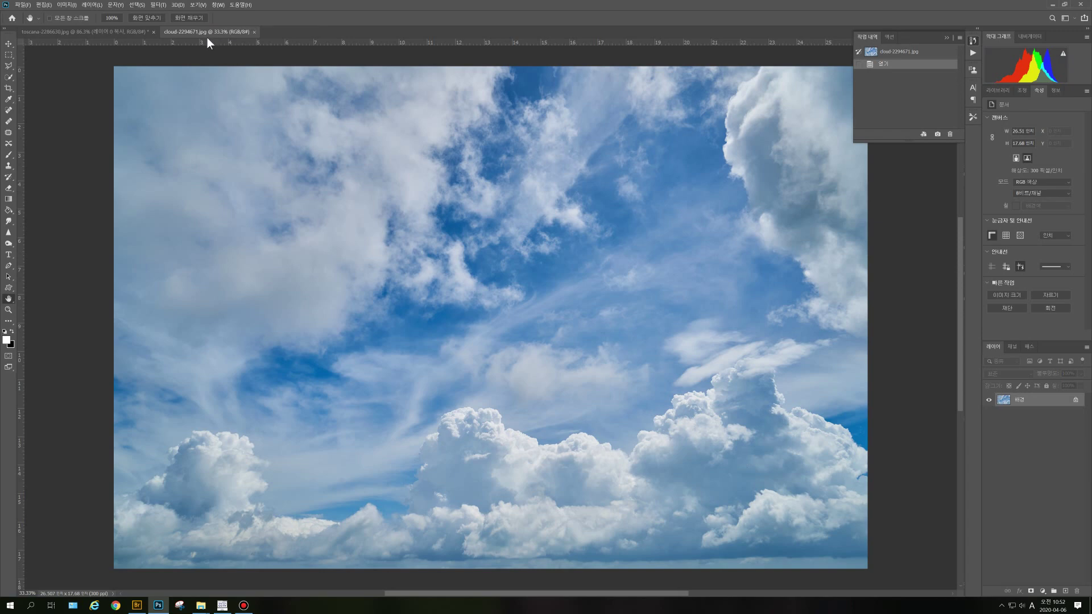
click(9, 44)
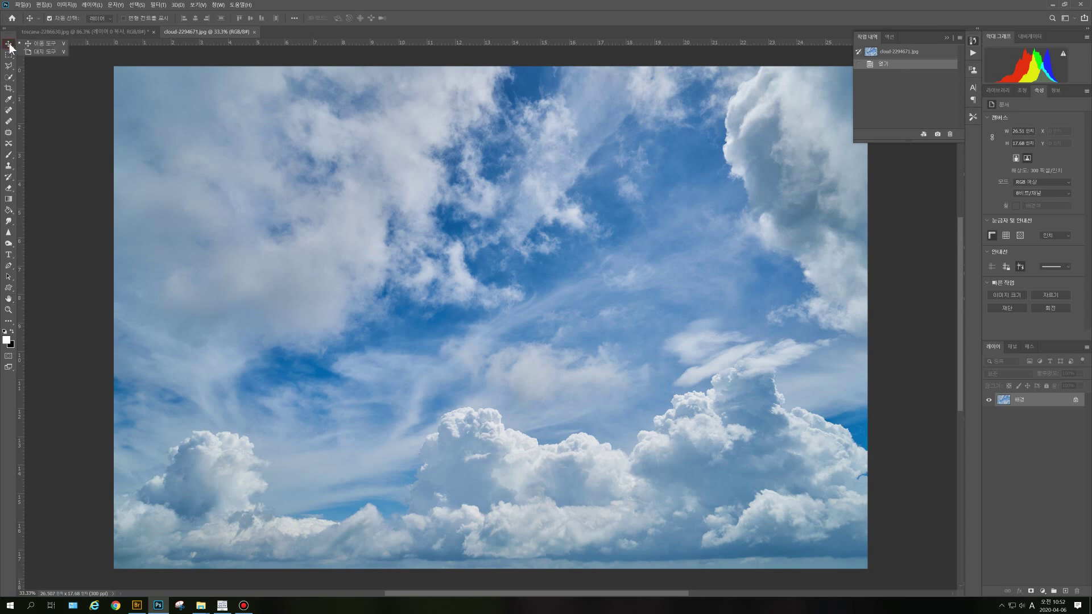
click(29, 42)
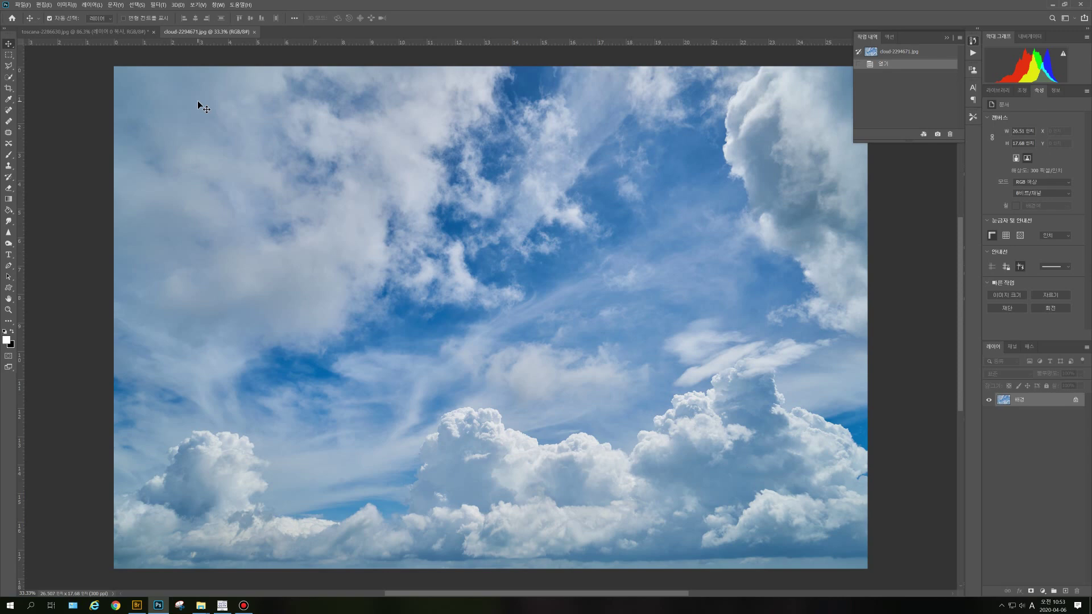
drag(197, 100, 127, 36)
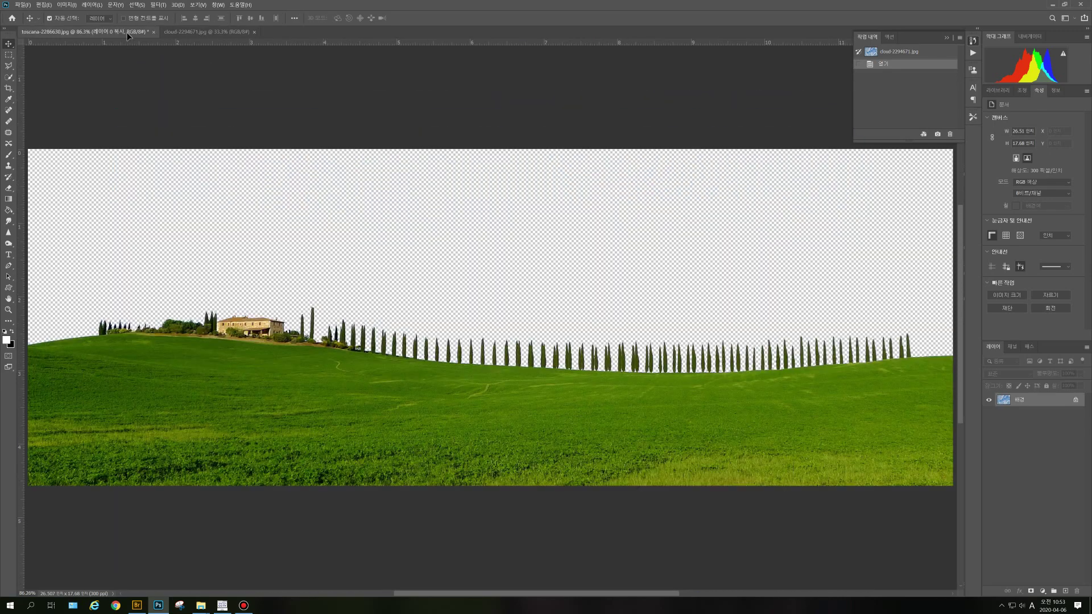
drag(128, 36, 343, 308)
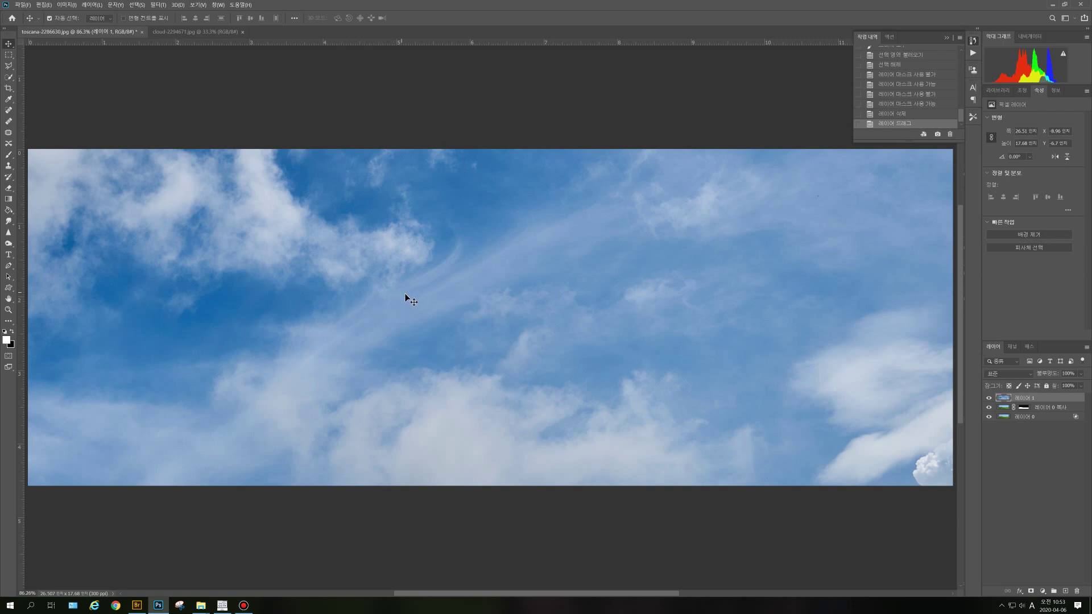
Step: Try scaling the cloud layer down to about 49% with Free Transform so it fits the canvas width, and undo the transform
scroll(405, 292, down, 5)
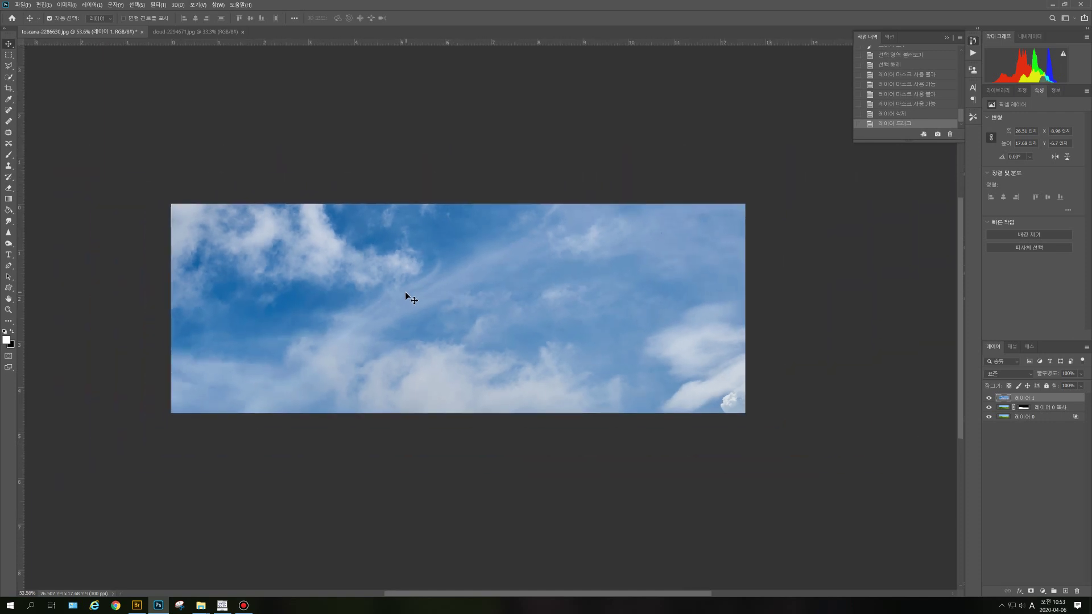
scroll(405, 293, down, 2)
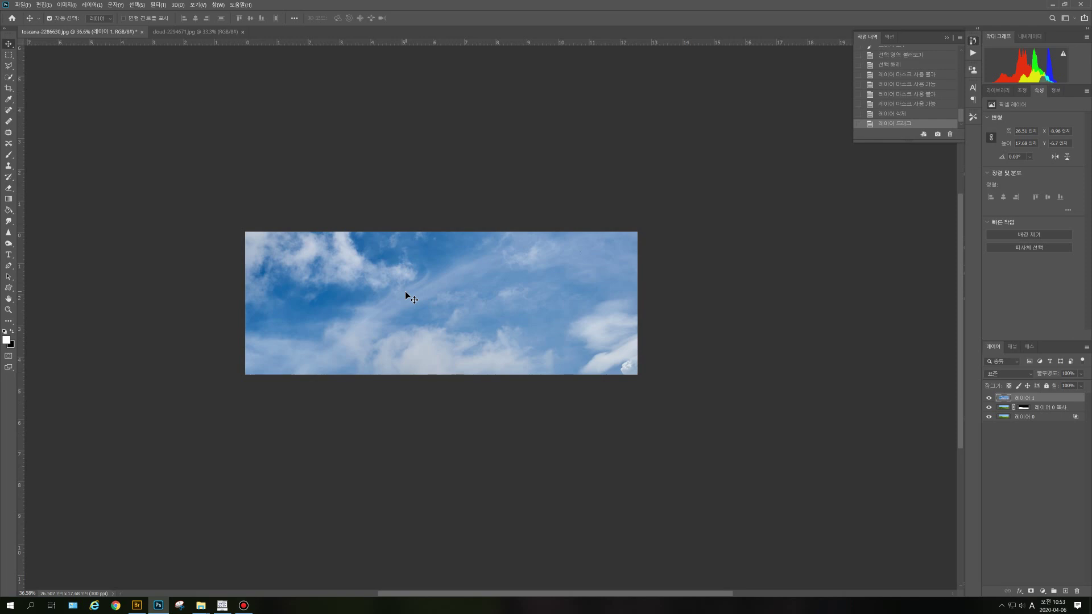
key(ctrl+t)
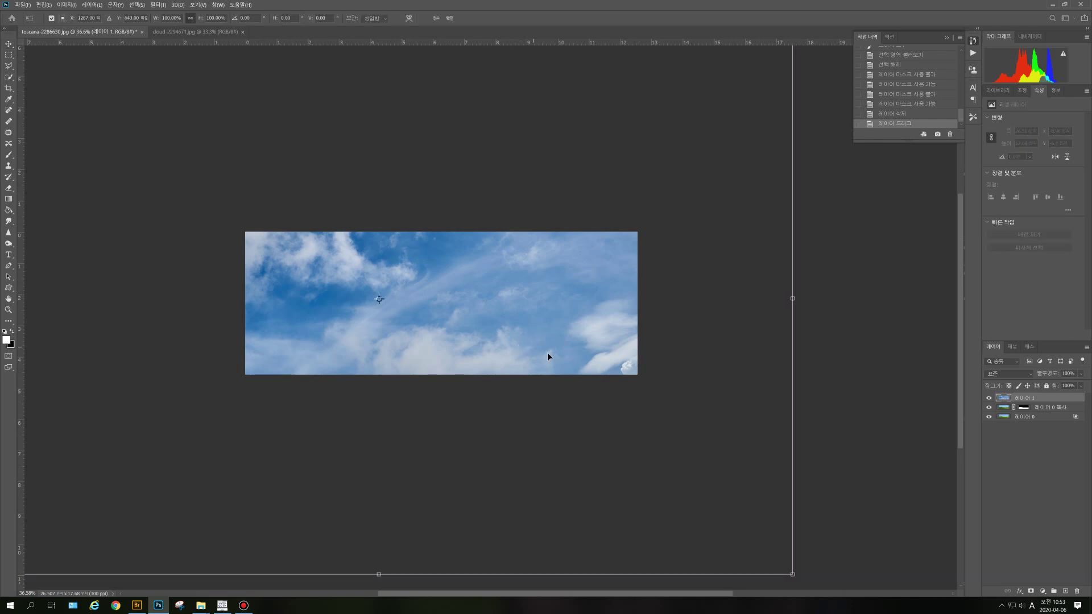
scroll(561, 357, down, 3)
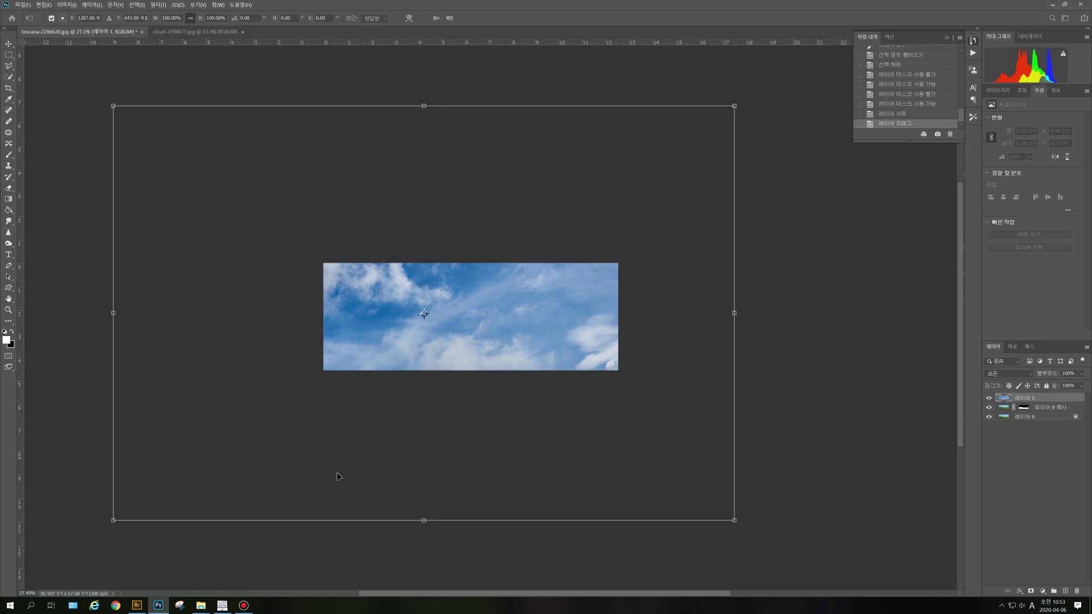
drag(114, 520, 315, 392)
drag(736, 106, 627, 184)
drag(303, 394, 320, 383)
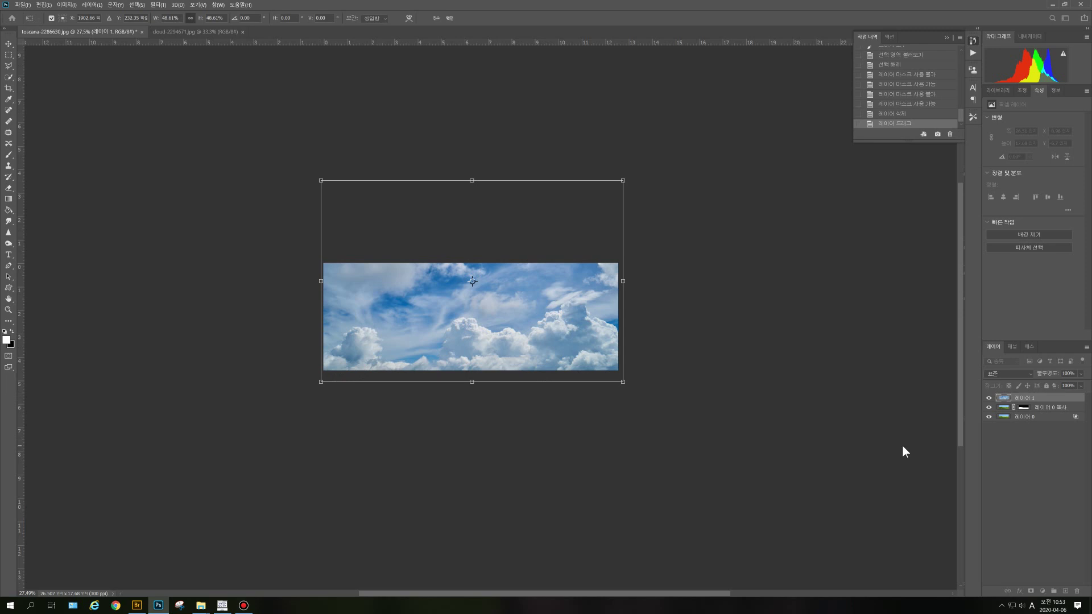
key(Return)
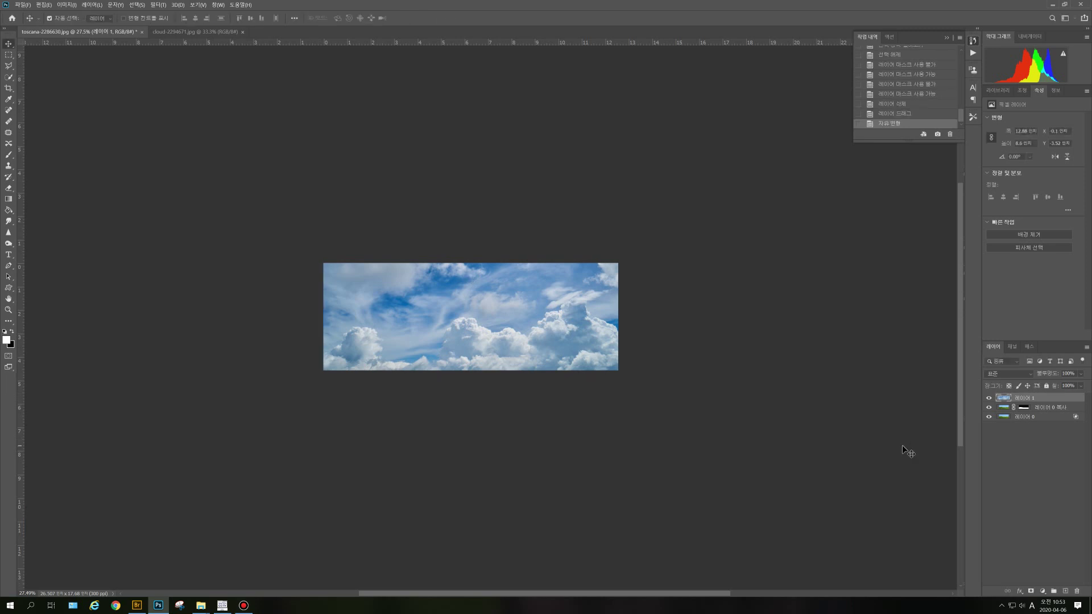
key(ctrl+z)
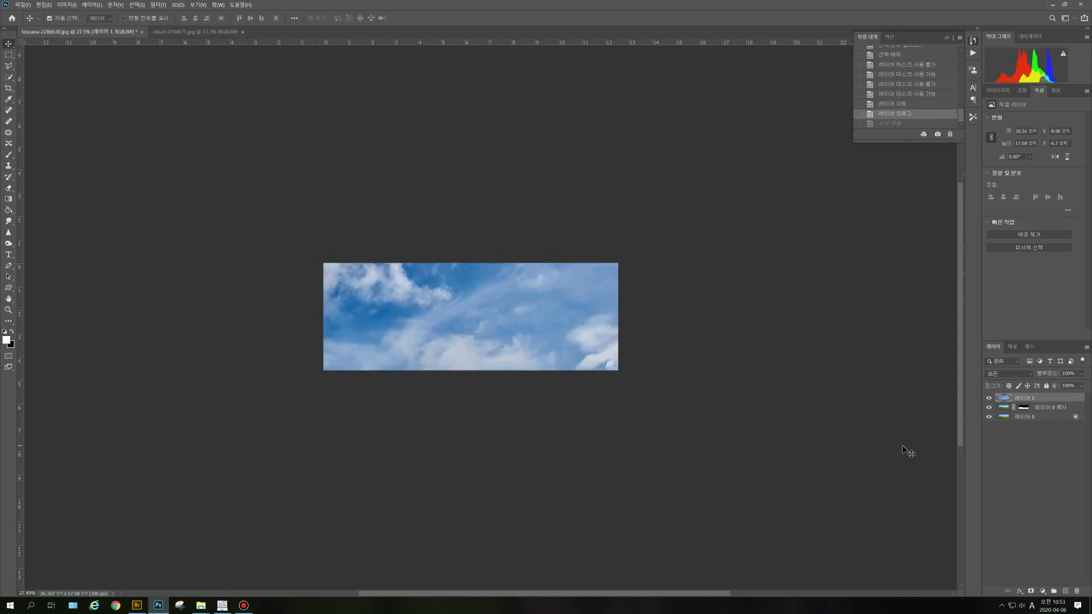
Step: Free Transform the cloud layer to about 50%, slightly wider than the canvas, and position its lower clouds just past the canvas's bottom edge
key(ctrl+t)
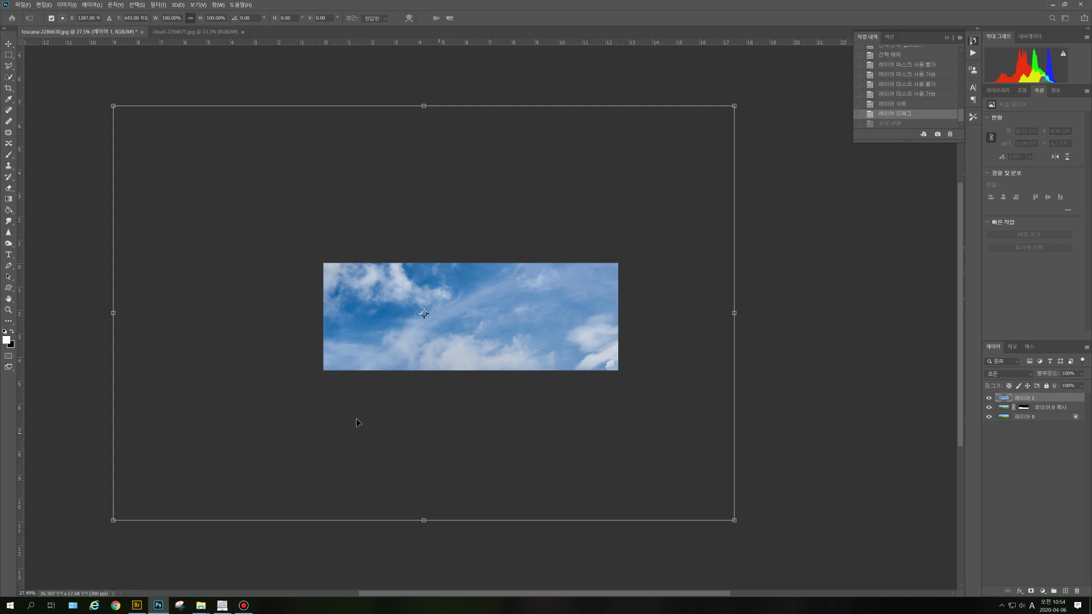
drag(114, 519, 357, 351)
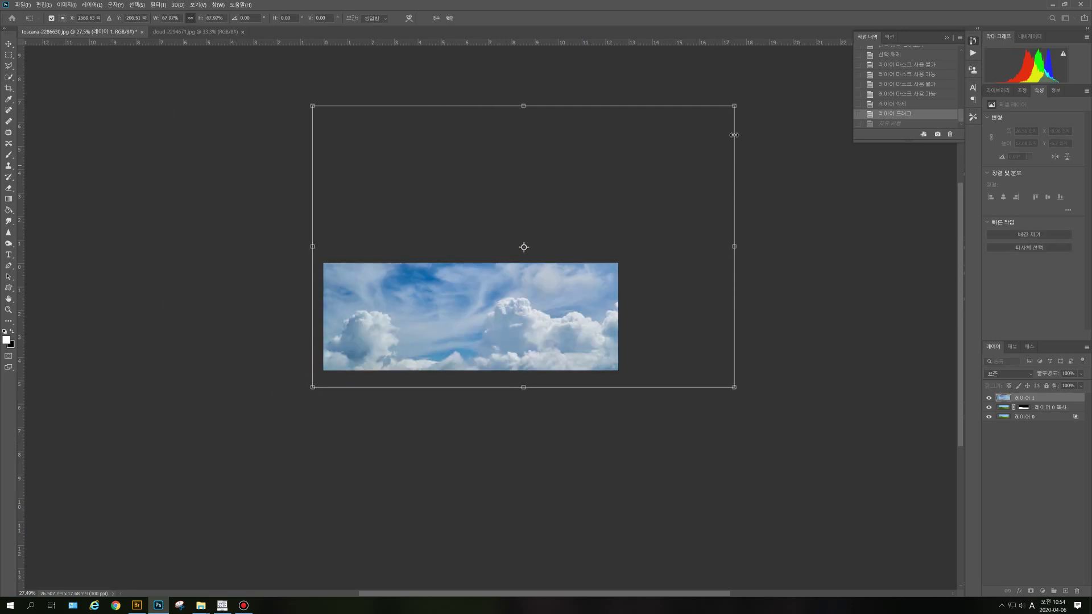
drag(735, 107, 620, 184)
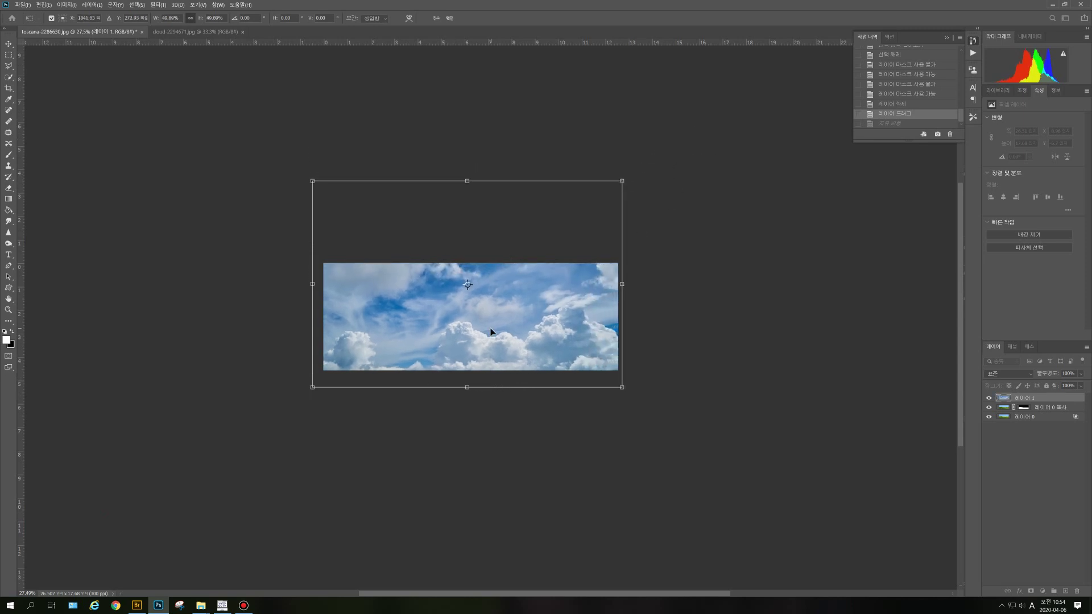
drag(481, 298, 486, 291)
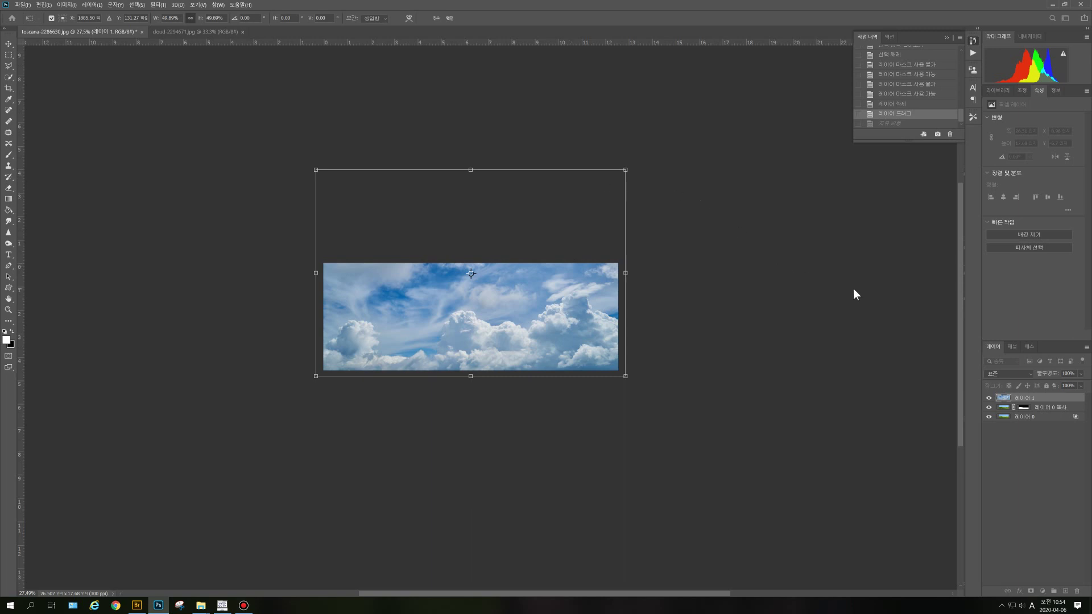
key(Return)
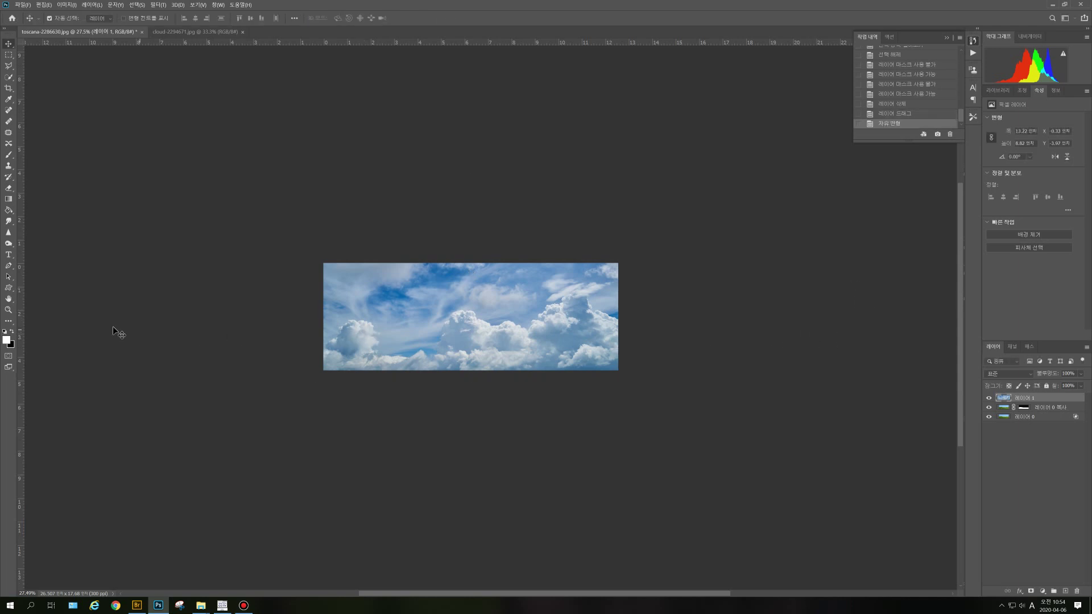
Step: Fit the image in view and move the cloud layer beneath both landscape layers
double_click(10, 299)
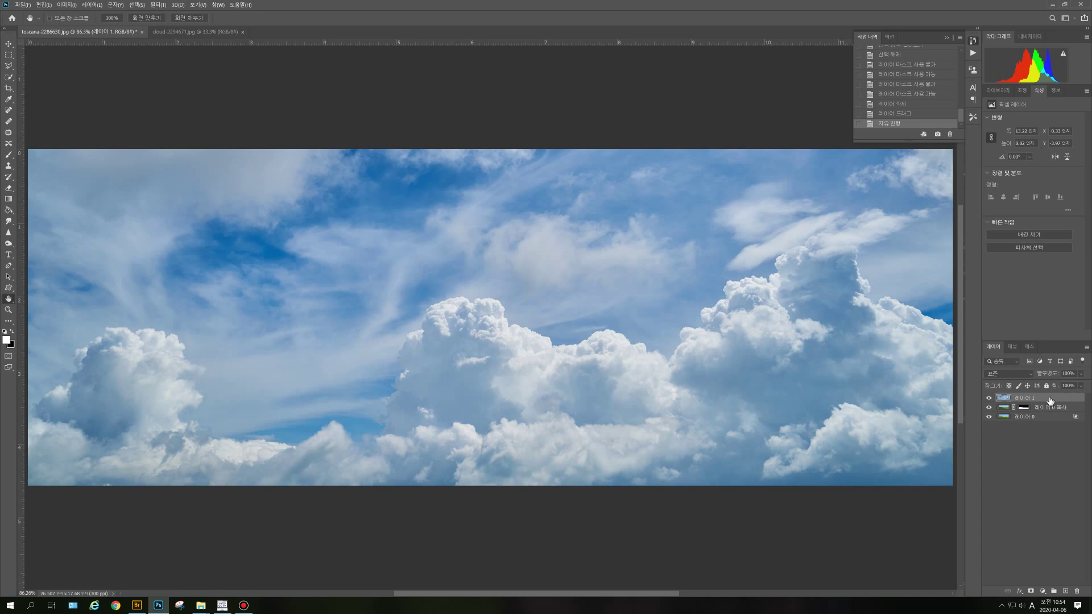
drag(1050, 401, 1046, 426)
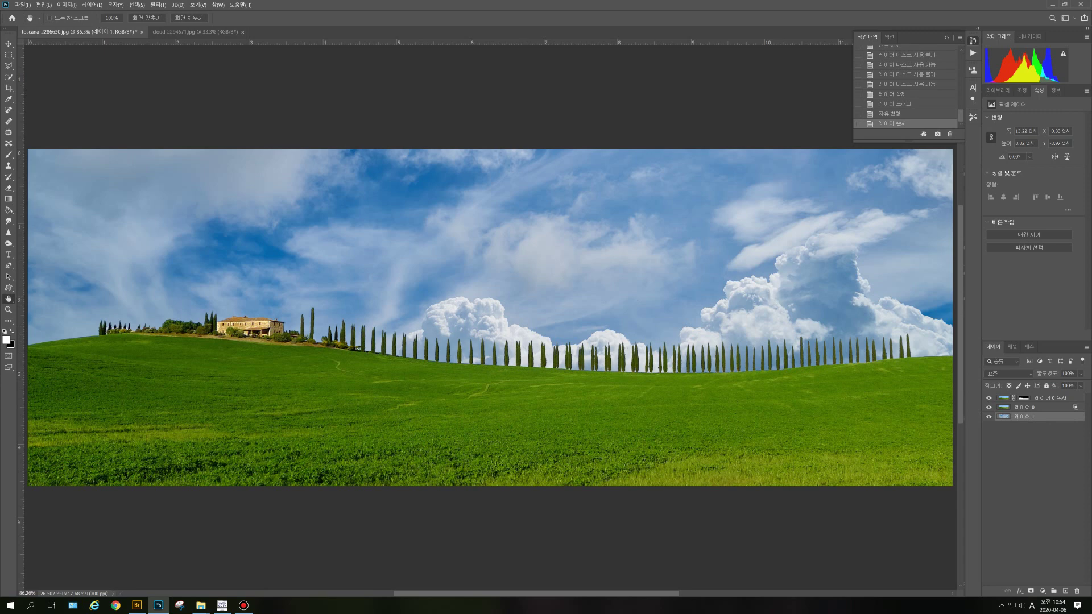
Step: Group the masked duplicate and the original landscape layer together above the cloud layer
key(F12)
click(1048, 400)
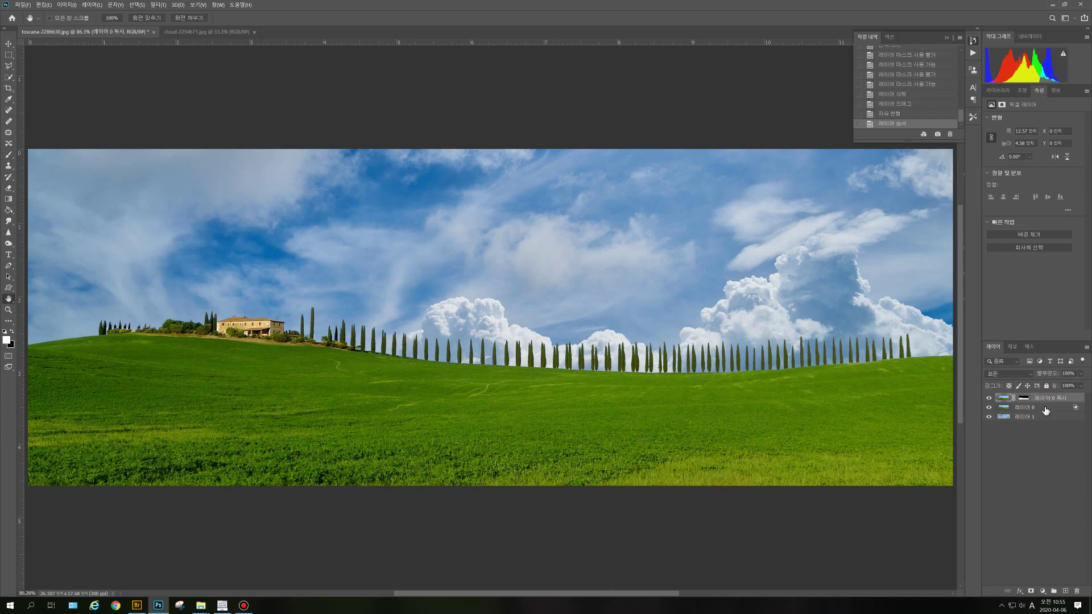
click(1045, 408)
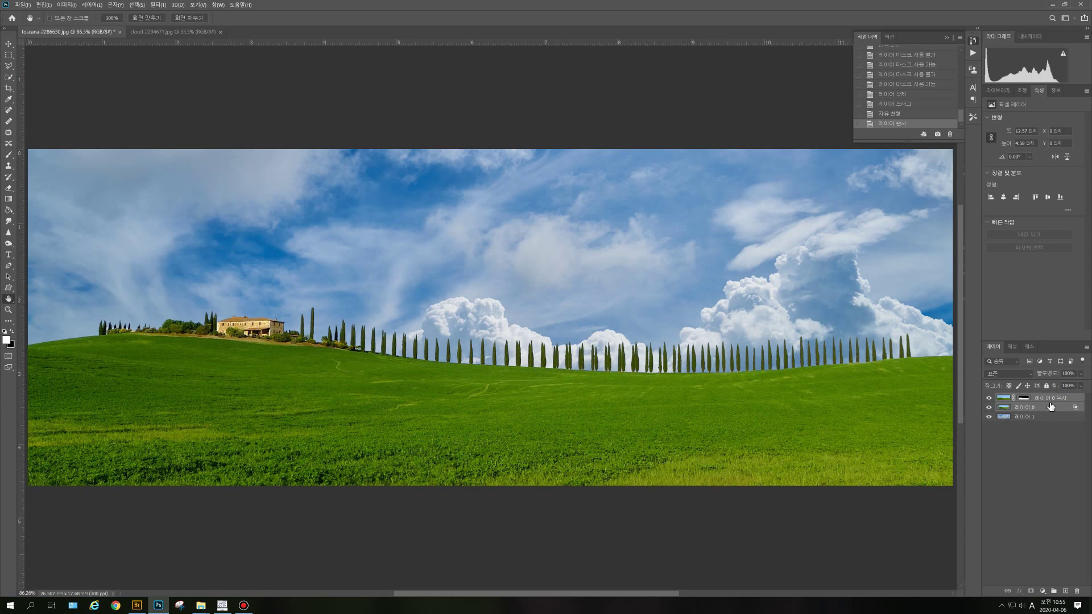
drag(1054, 407, 1055, 589)
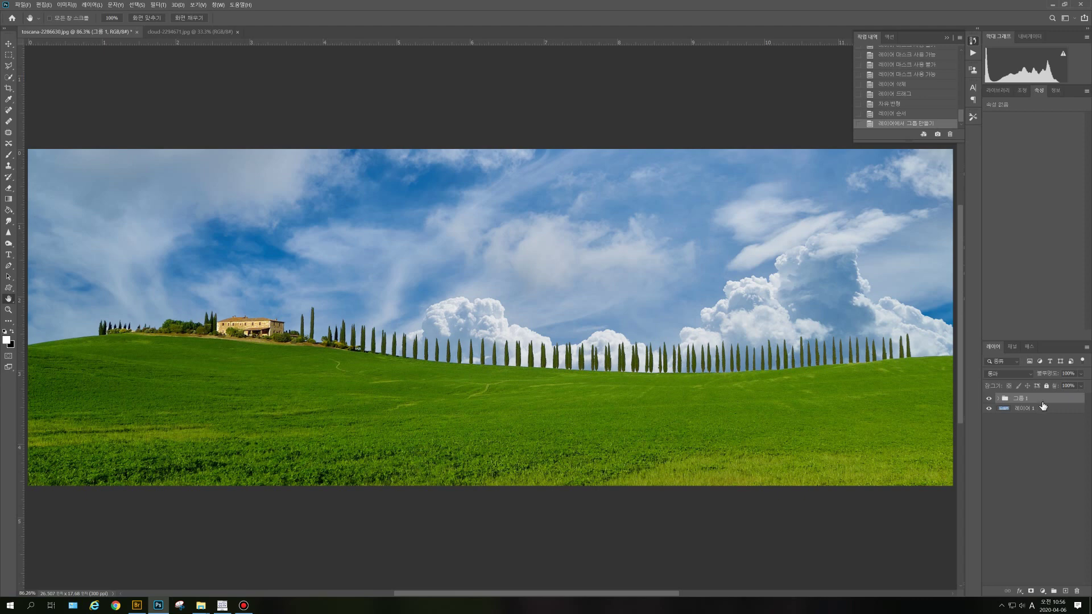
Step: Add a Curves adjustment clipped to the landscape group and darken its midtones with a point at input 126, output 114
click(1043, 592)
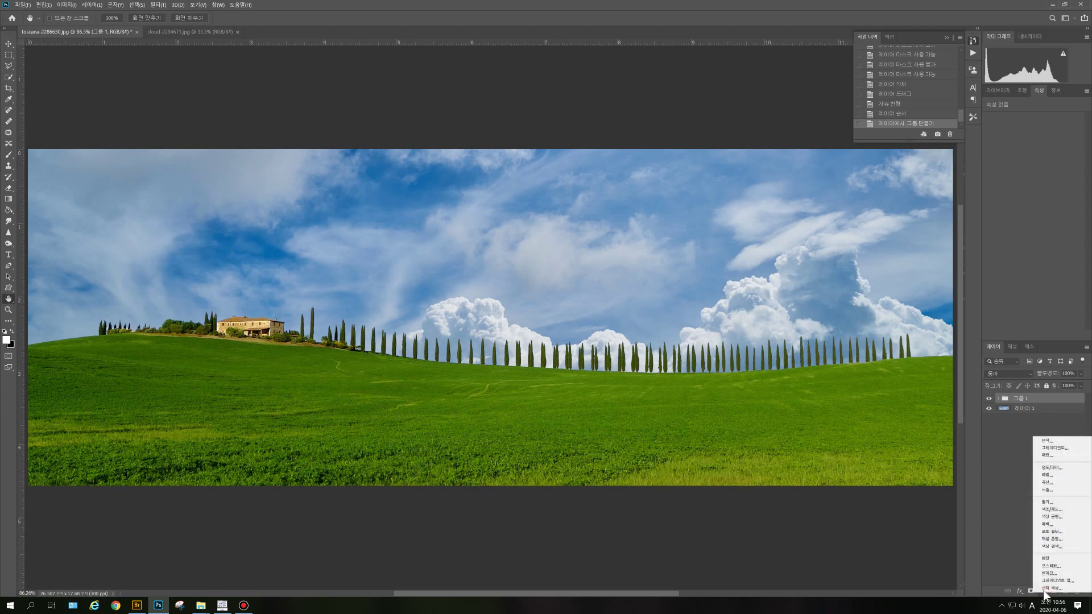
click(1065, 486)
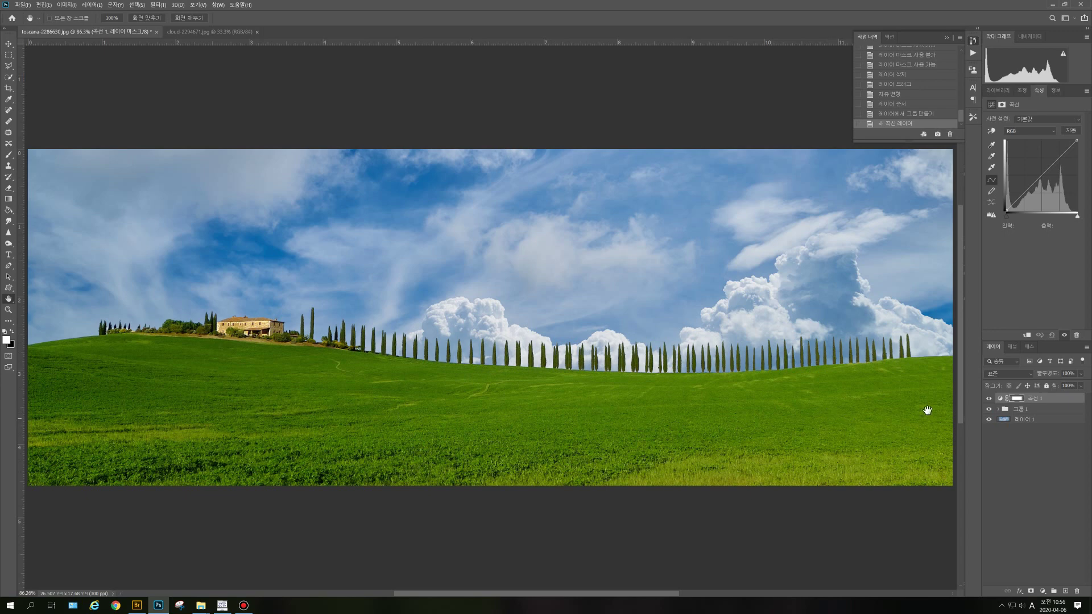
click(1026, 336)
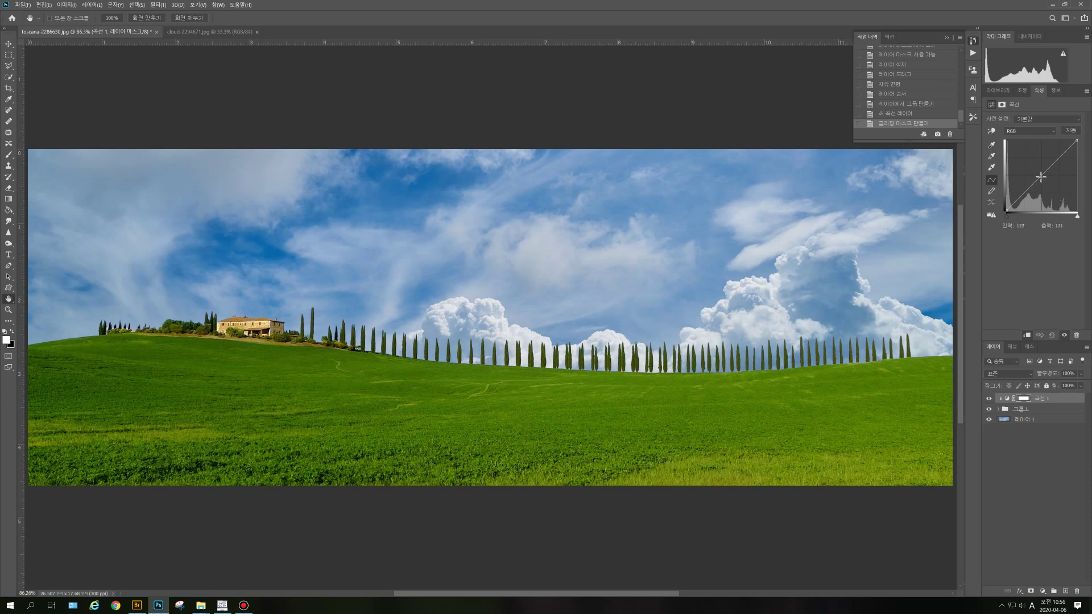
drag(1041, 177, 1041, 179)
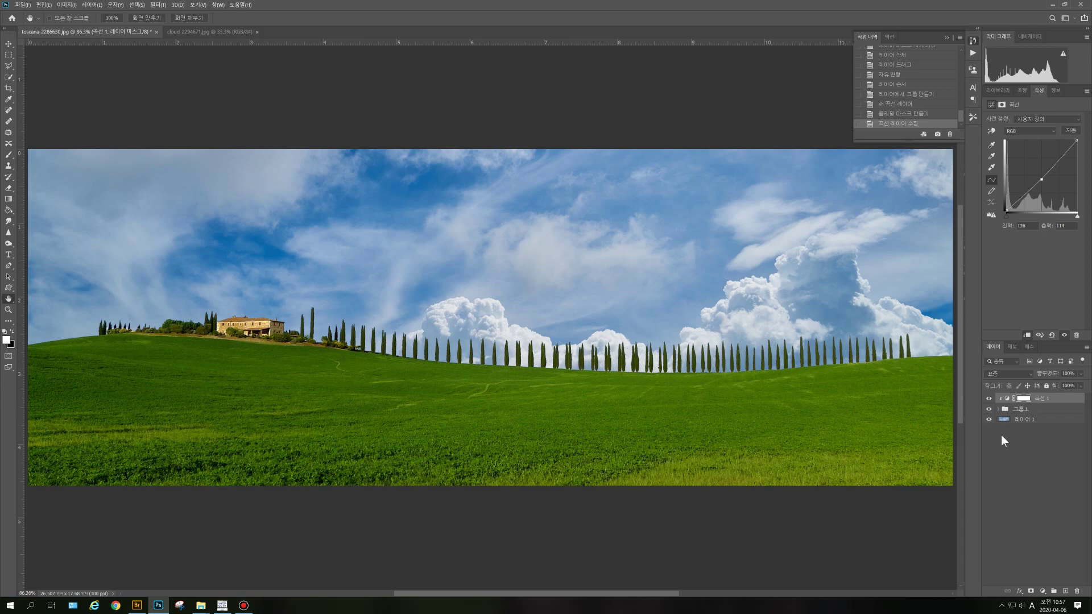
Step: Add a Hue/Saturation adjustment directly above the cloud layer and clip it to that layer
click(1038, 421)
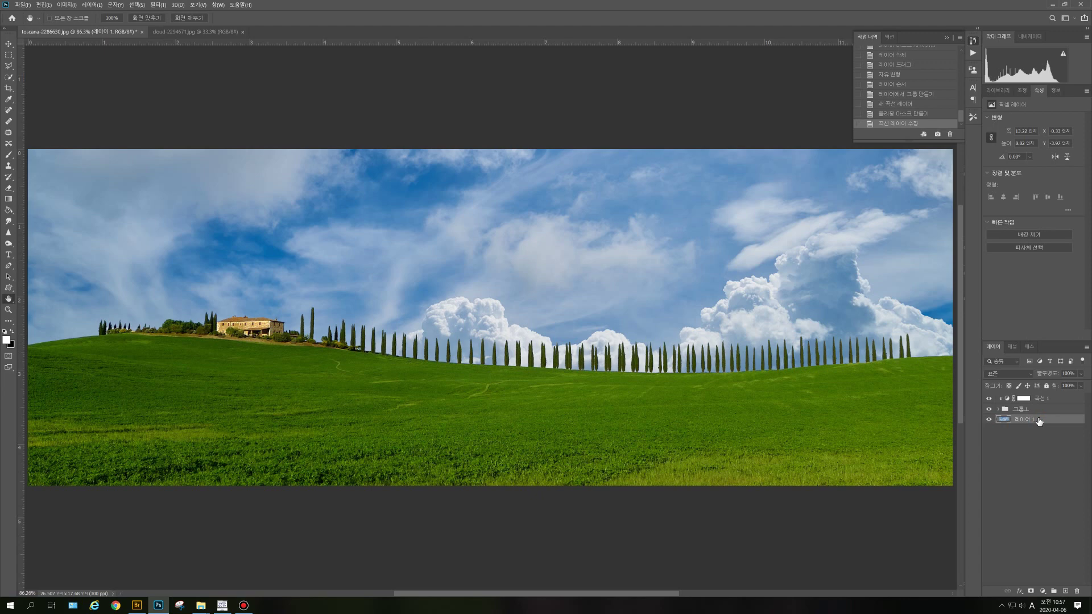
click(1043, 593)
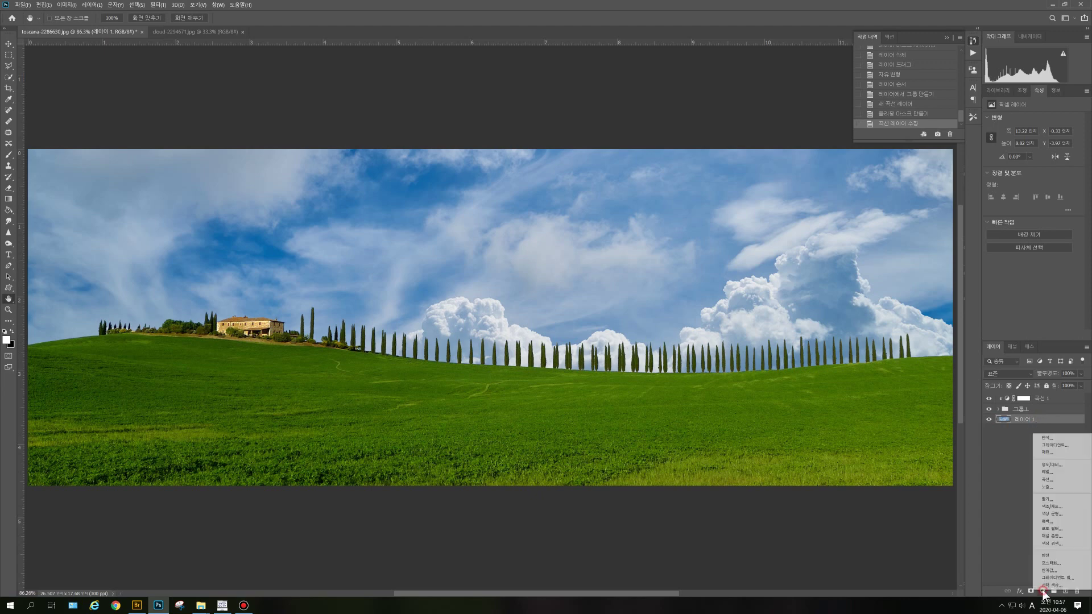
click(1059, 507)
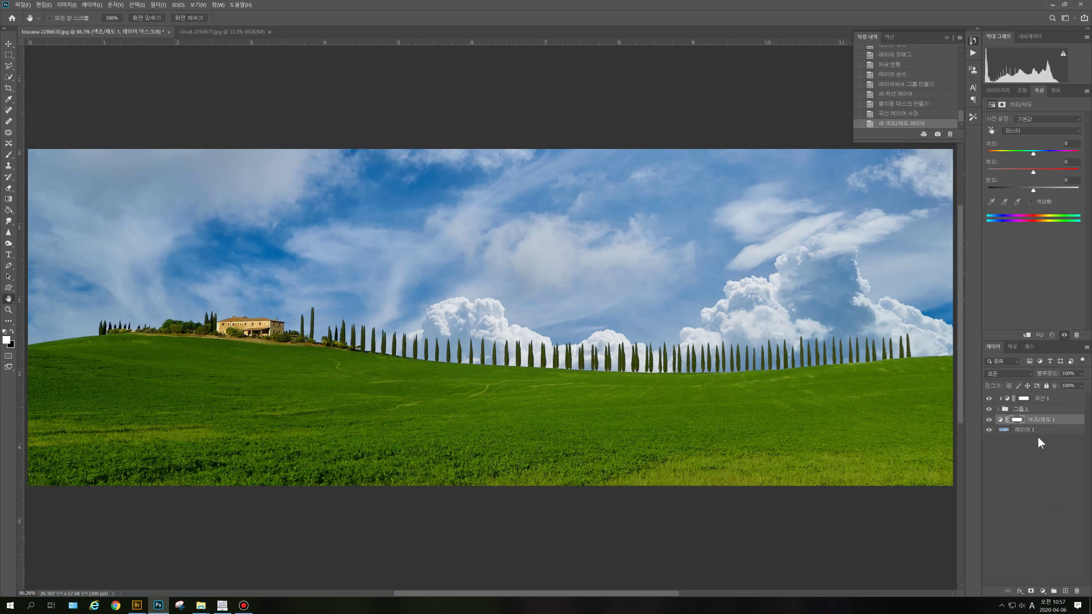
click(1027, 336)
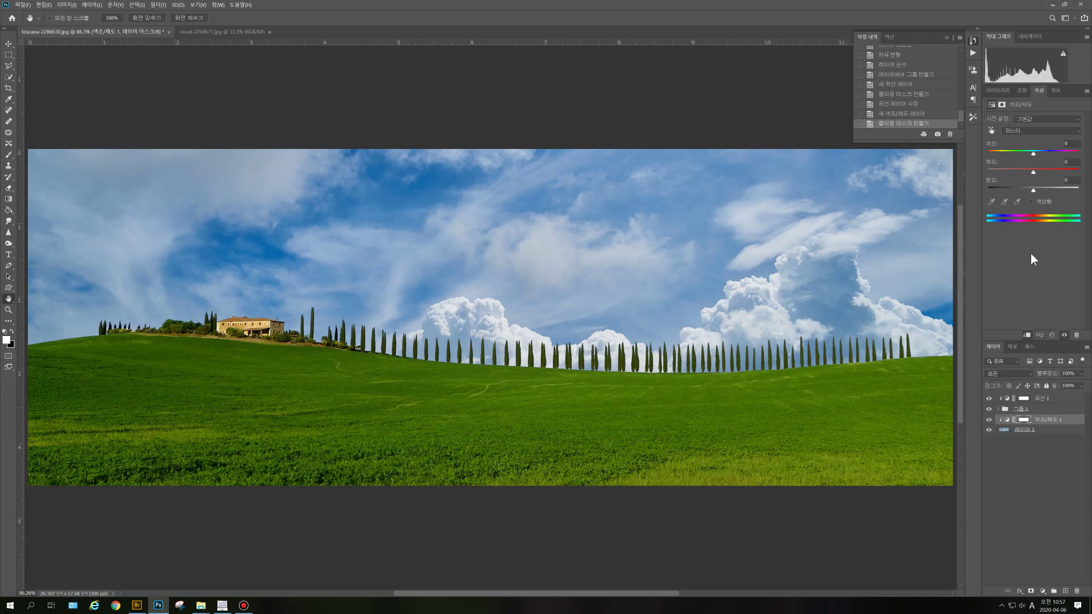
Step: Set the clouds' hue to +4 and reduce their saturation slightly in the clipped Hue/Saturation adjustment
click(1035, 153)
drag(1037, 152, 1036, 152)
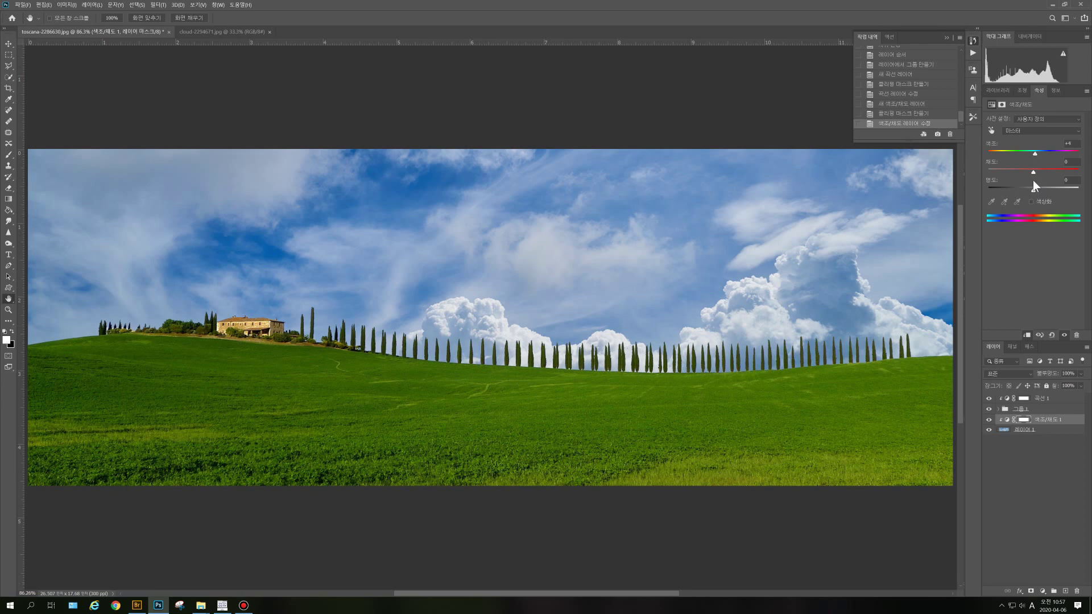
drag(1032, 171, 1028, 175)
drag(1030, 173, 1031, 173)
Step: Stamp all visible layers into a new merged layer above the Curves adjustment
click(1048, 399)
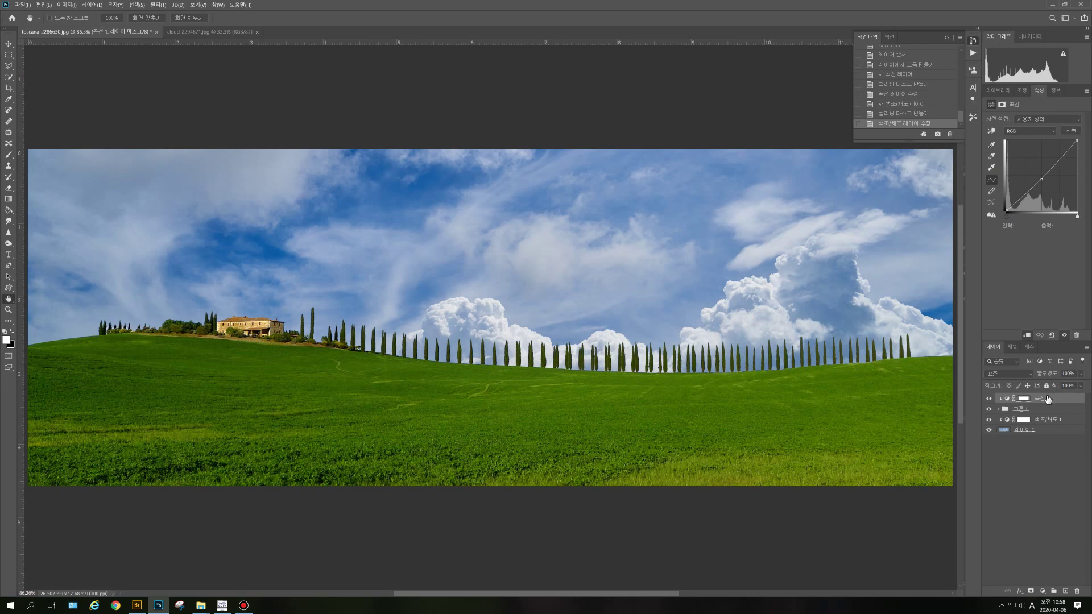
key(ctrl+shift+alt+e)
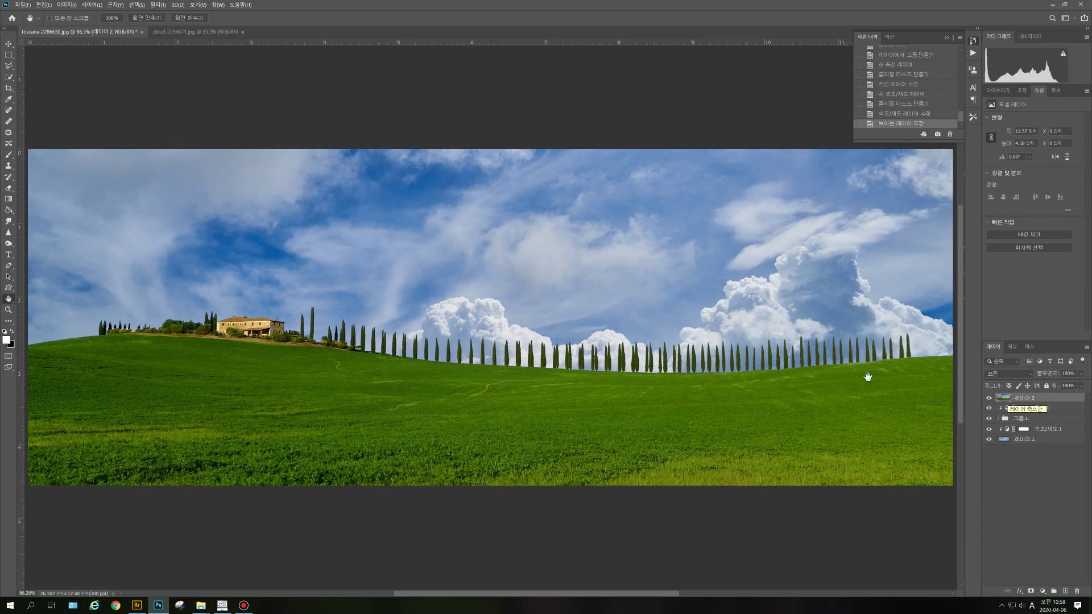
Step: Start saving the composite under the name toscana-2286630 in JPEG format, and cancel the Save As dialog without saving
click(25, 7)
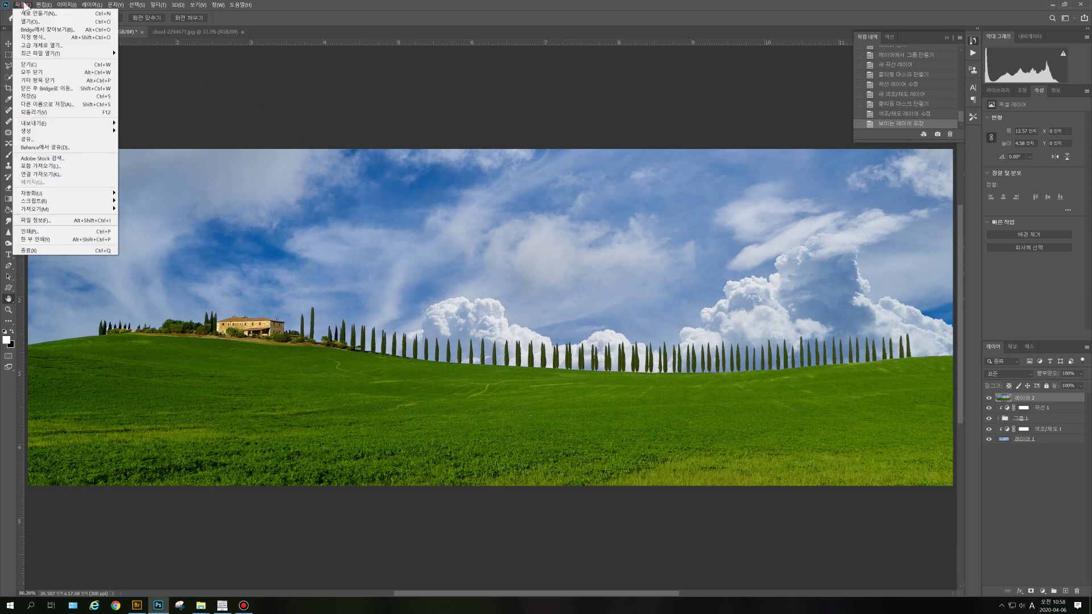
click(59, 106)
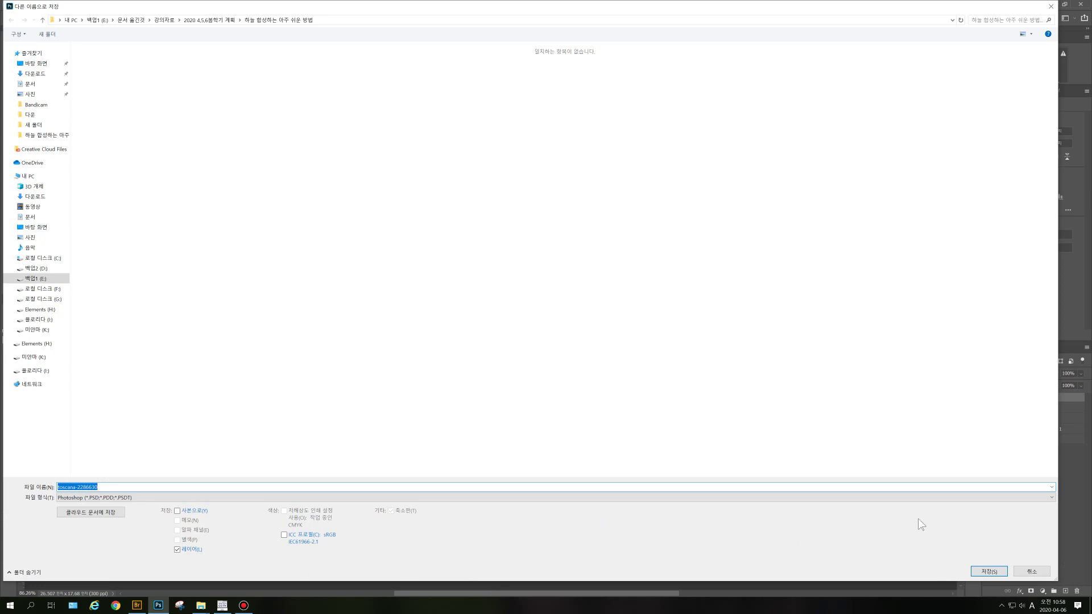
click(1051, 497)
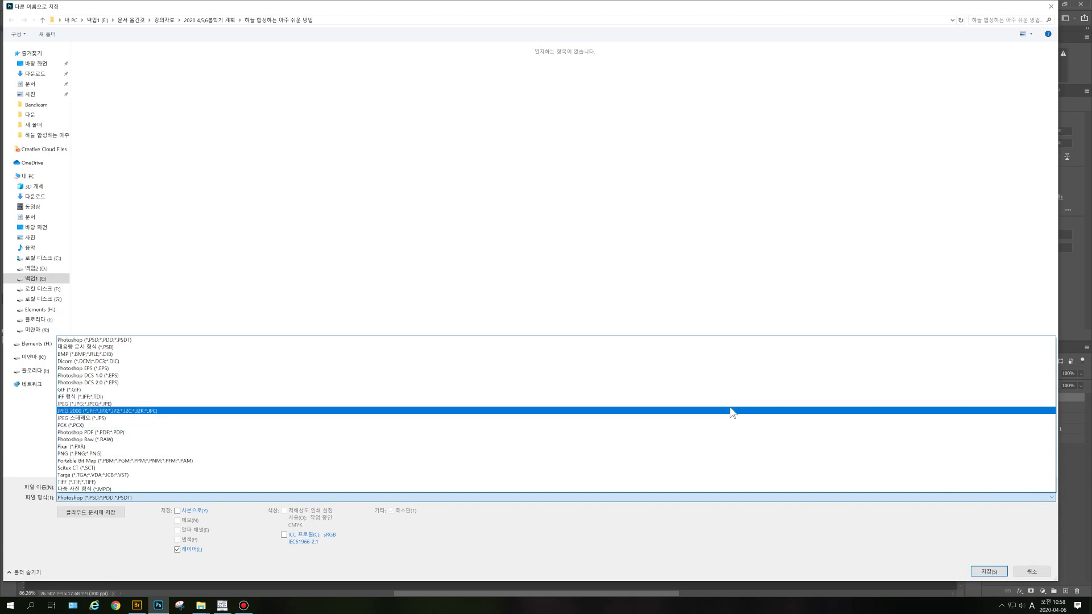
click(732, 404)
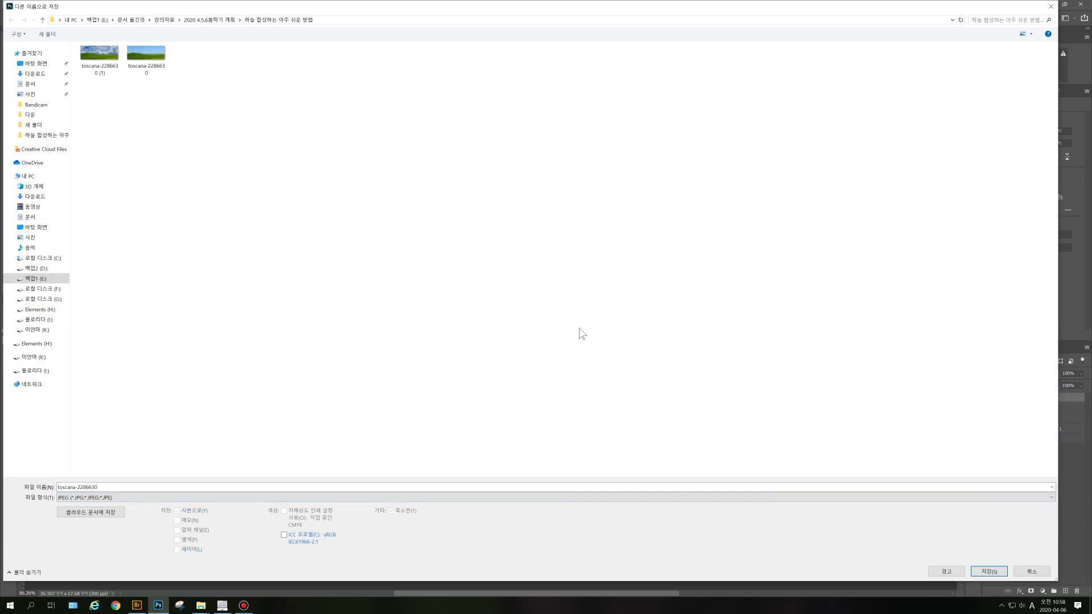
click(1052, 7)
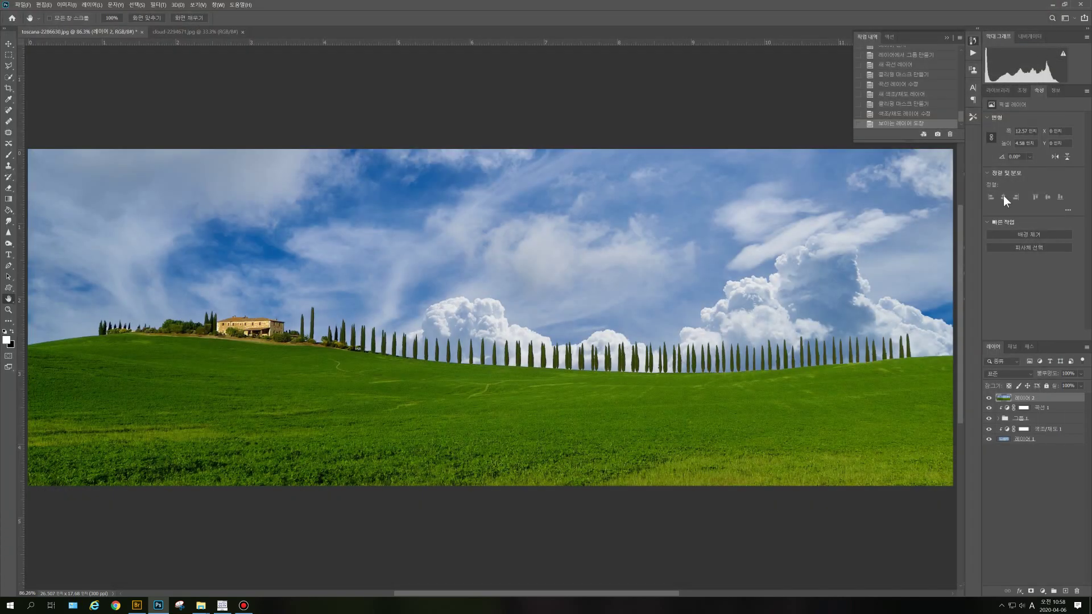